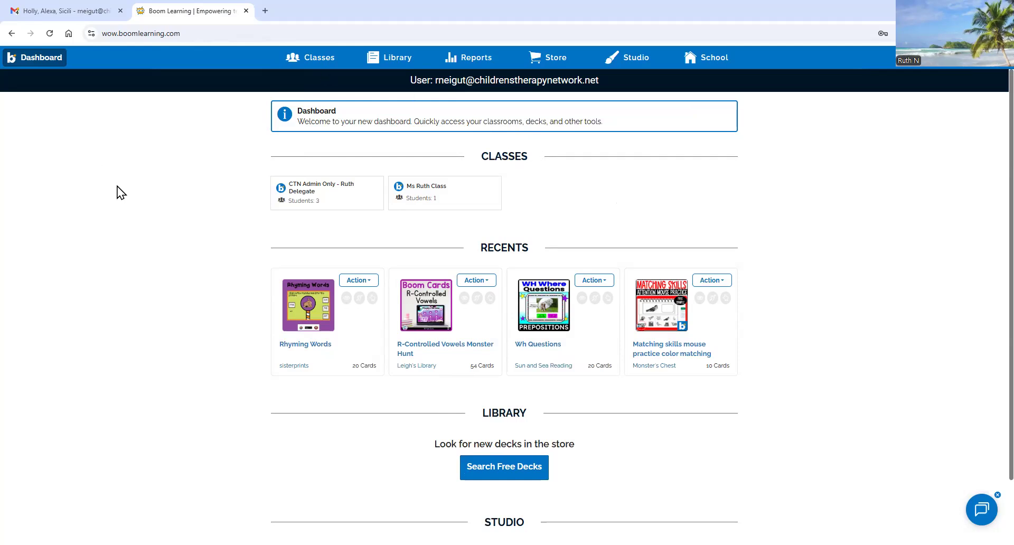
- Go to the Classes page listing the account's two existing classrooms
left_click(320, 58)
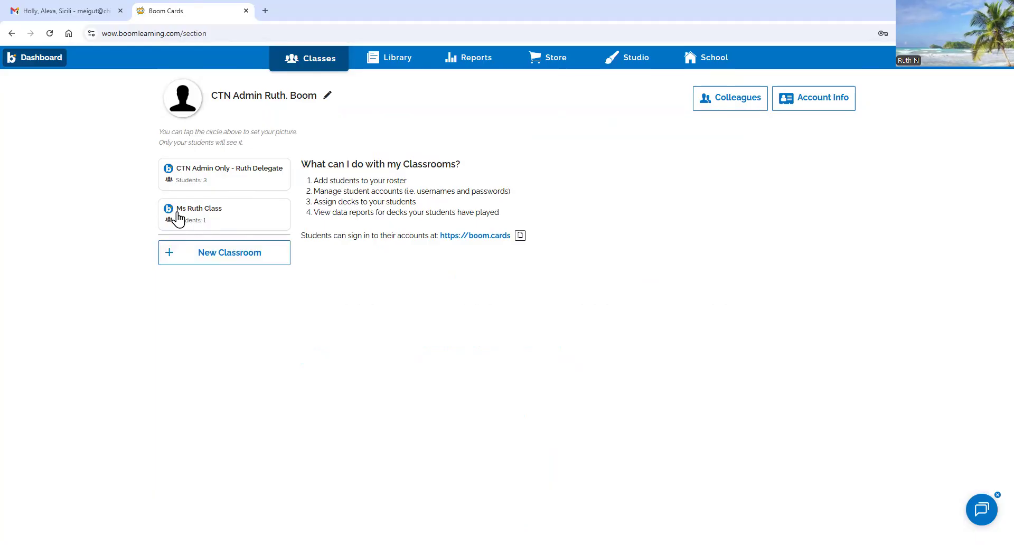
- Create a blank new classroom from scratch and make its title editable
left_click(215, 255)
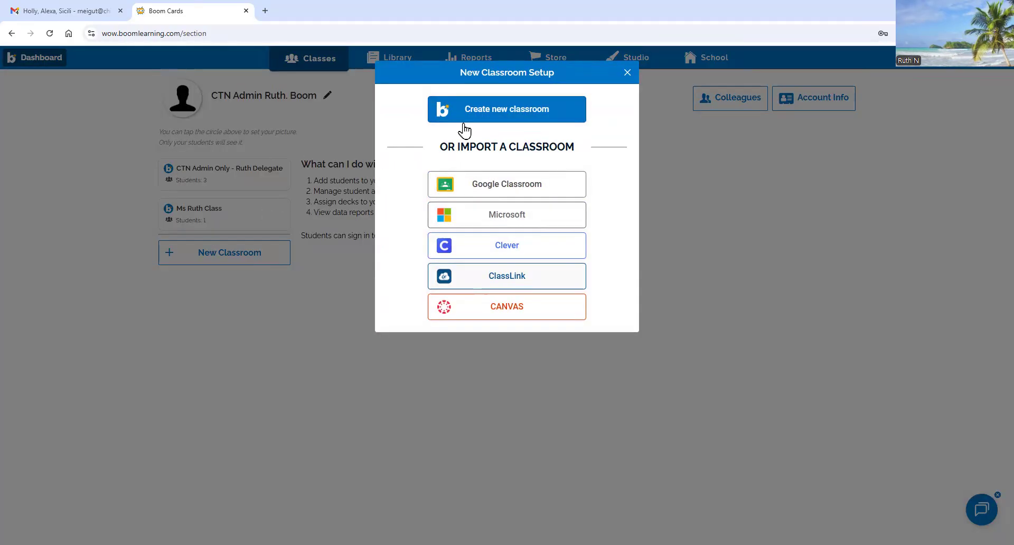
left_click(517, 113)
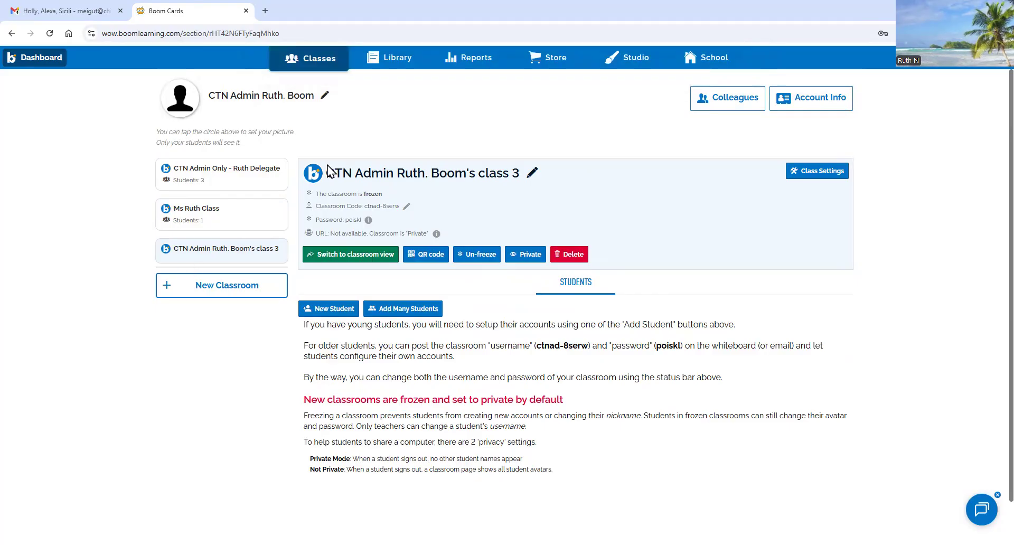
left_click(532, 176)
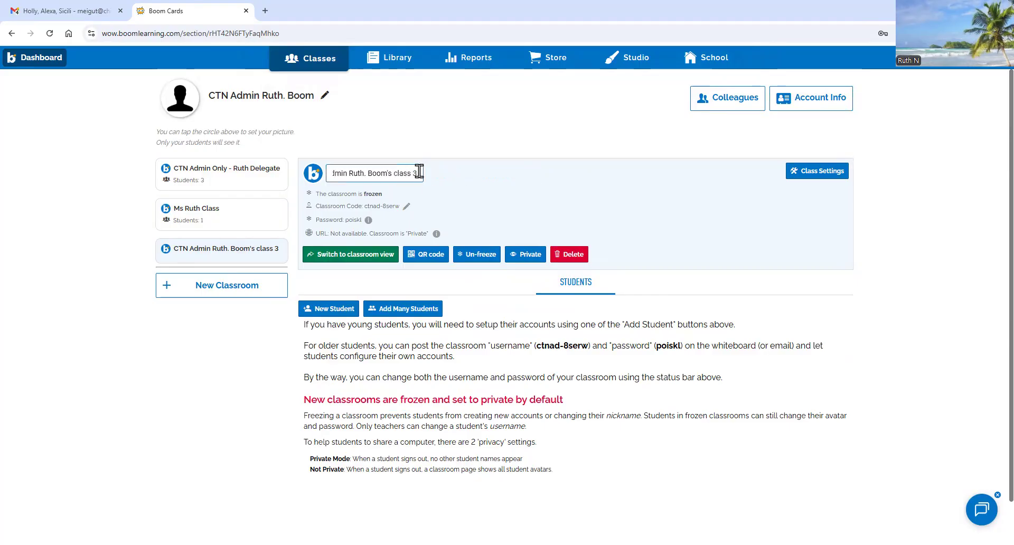
- Replace the default classroom title with the teacher's class name and save it
left_click_drag(391, 172, 260, 168)
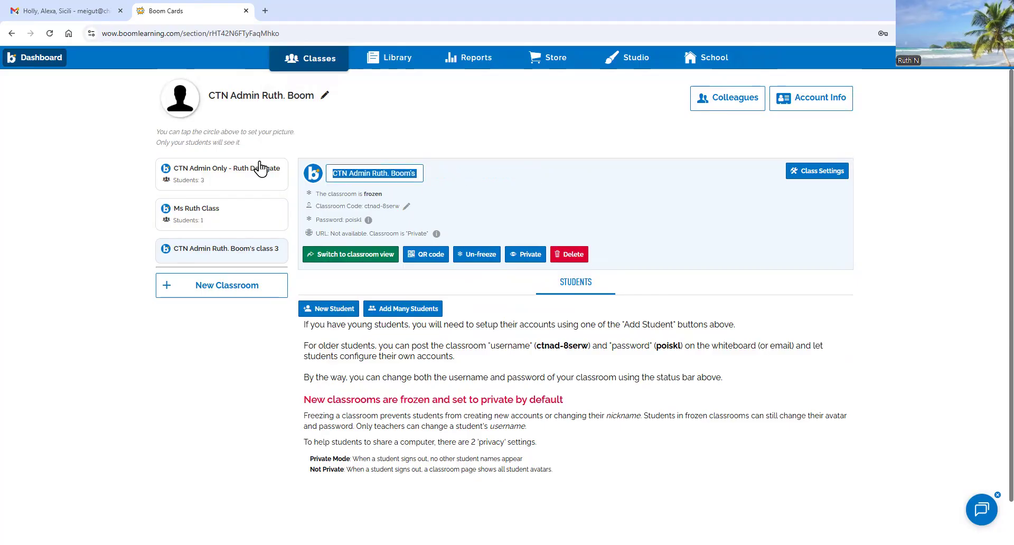
type("Ms")
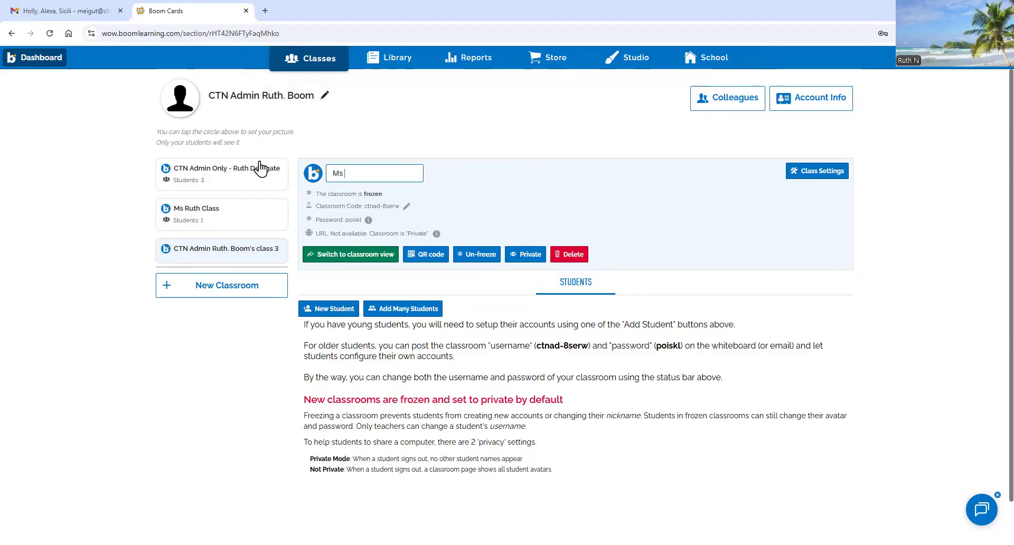
type(" Tina")
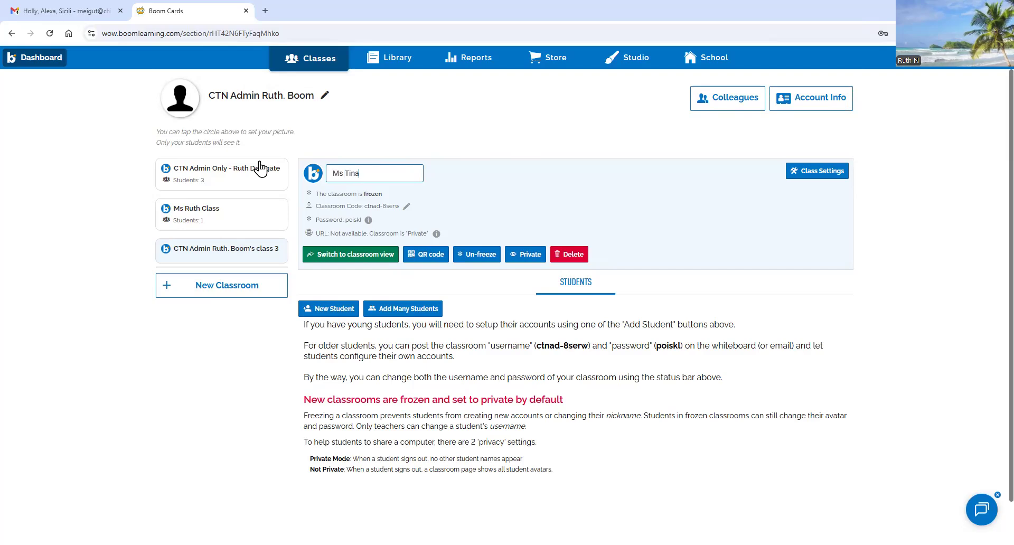
type(" Class")
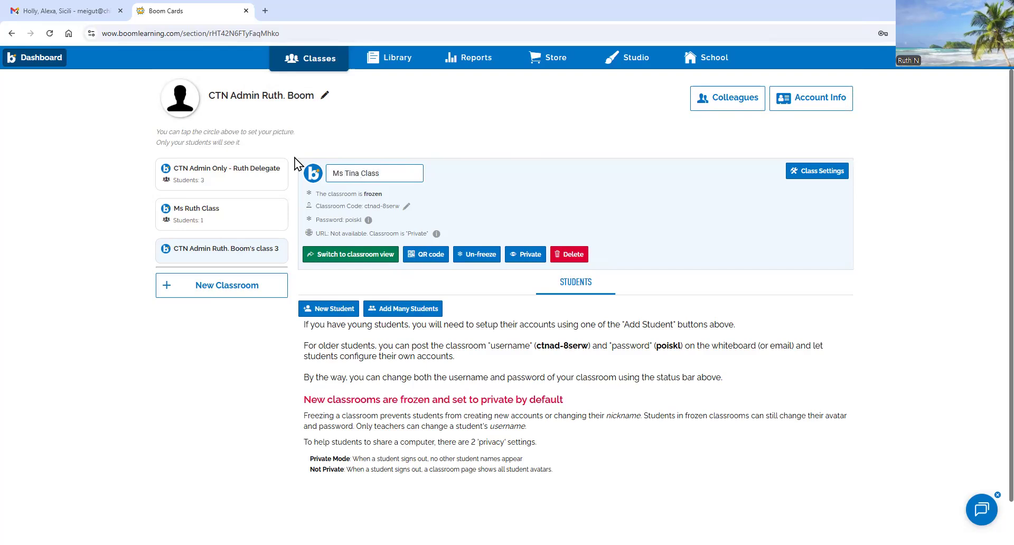
key("Return")
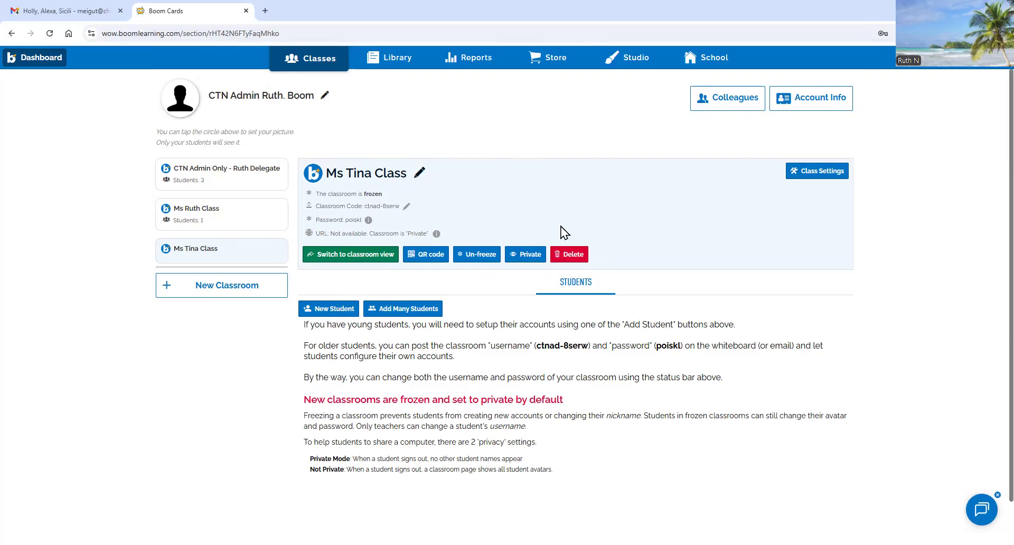
- Try adding a student with just a nickname, then dismiss the password-requirements error
left_click(323, 311)
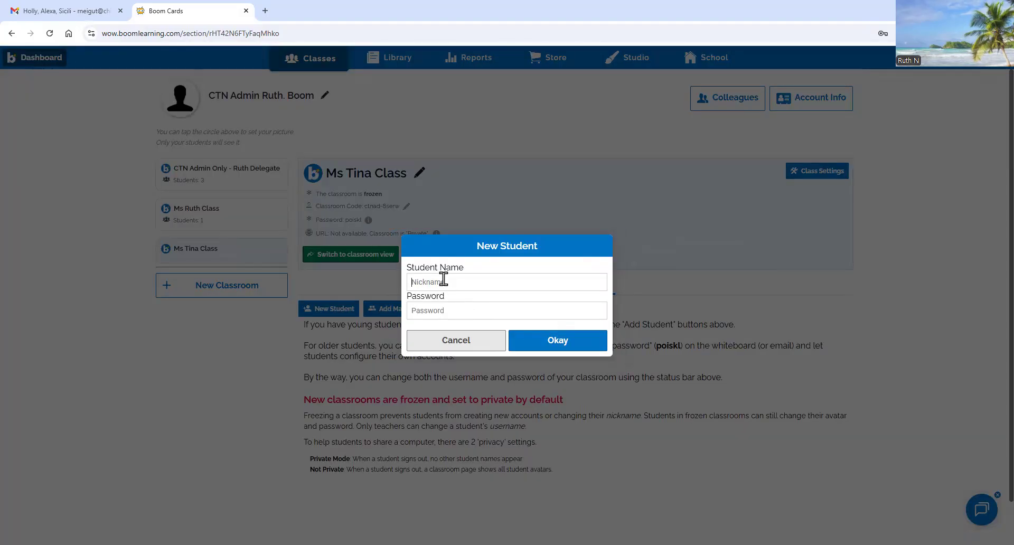
type("T")
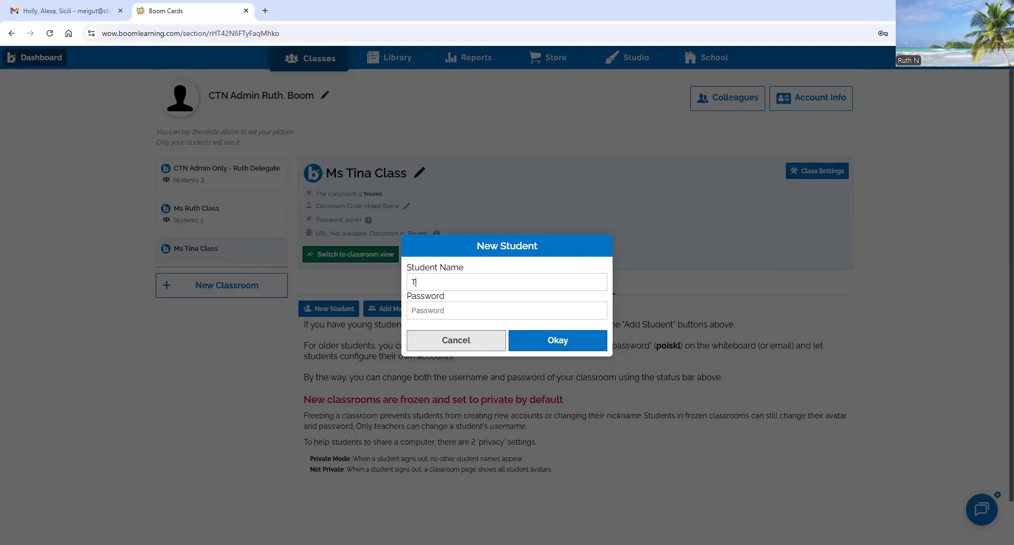
type("om S")
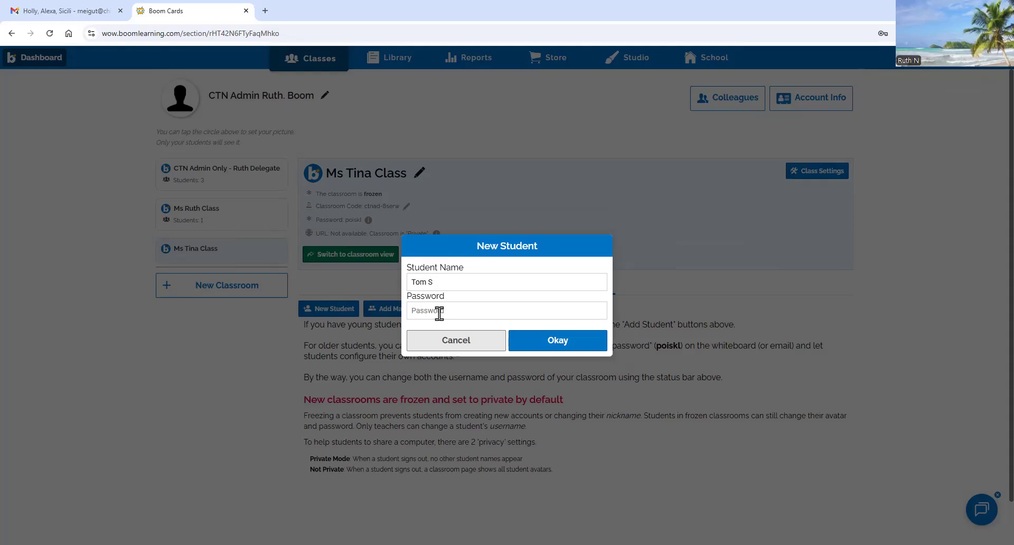
left_click(558, 343)
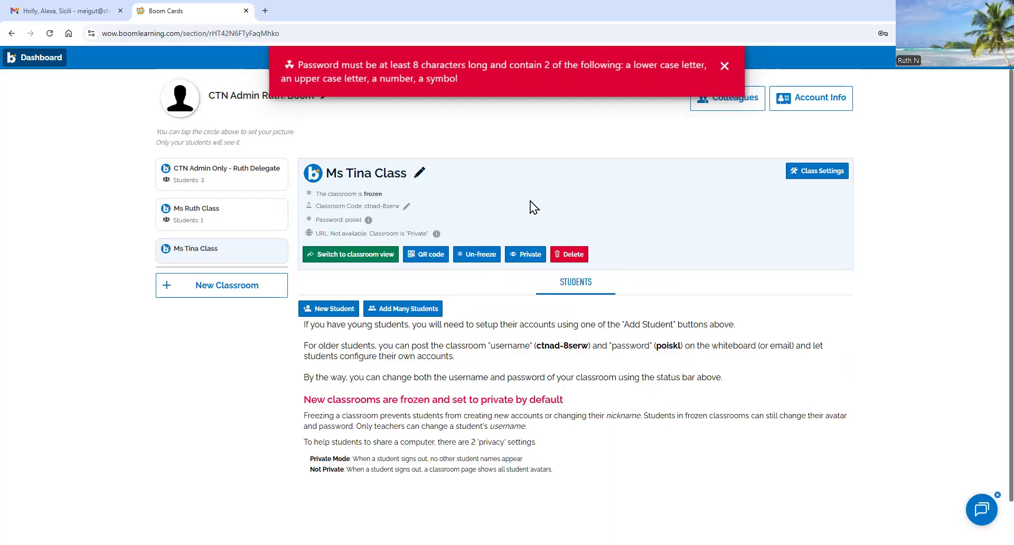
left_click(724, 66)
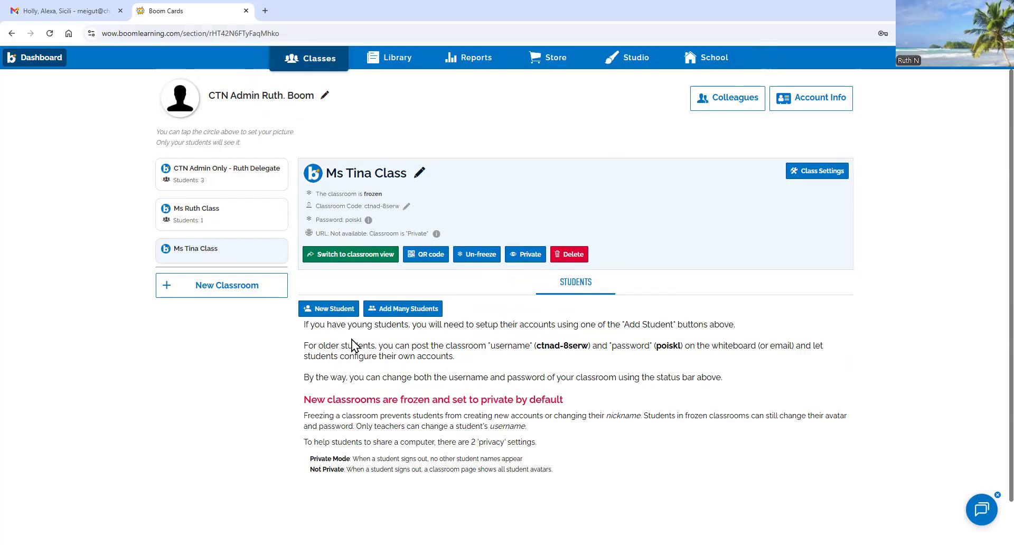
- Re-add the student with their nickname and a valid password, and save
left_click(334, 309)
left_click(442, 283)
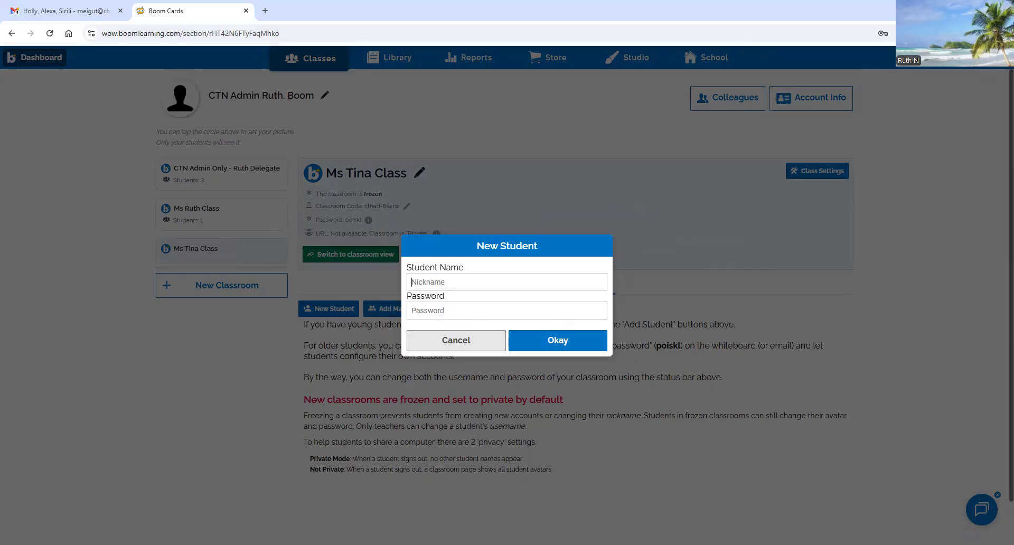
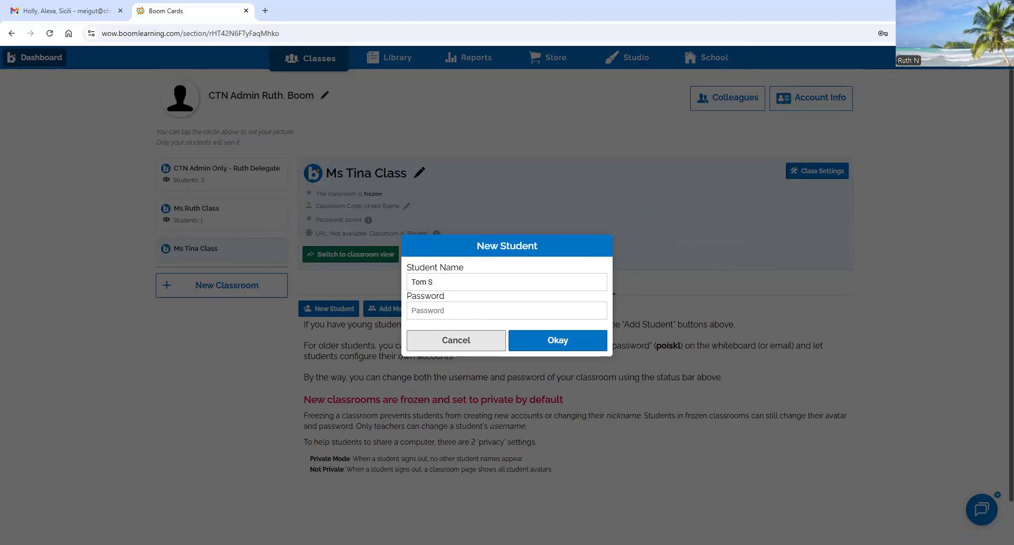
left_click(413, 311)
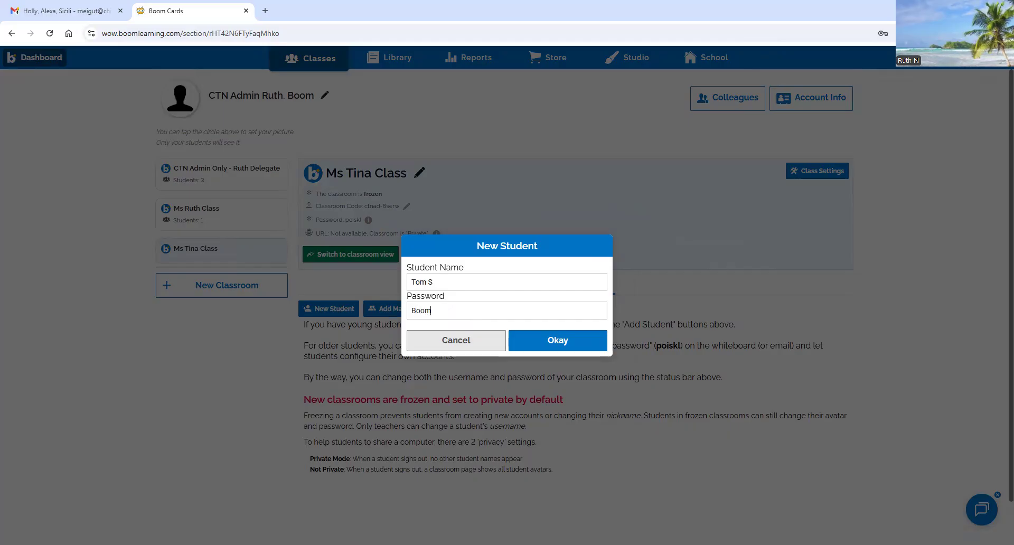
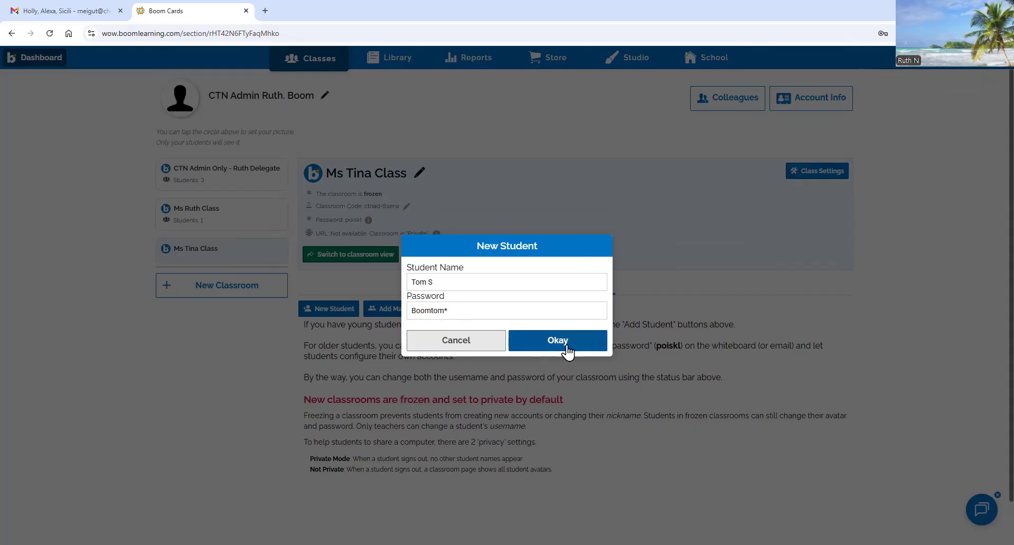
left_click(539, 349)
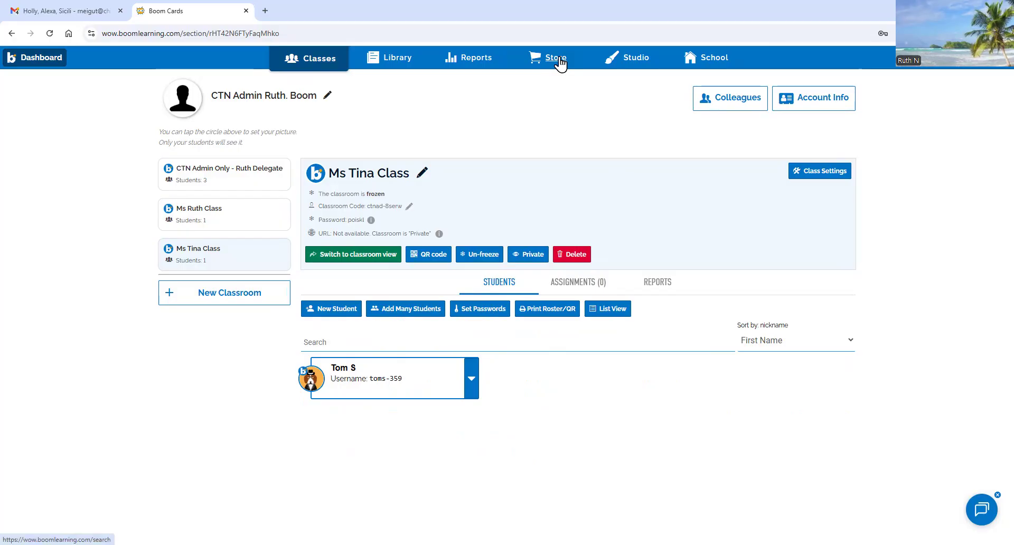
- Browse the Store's Featured authors and decks, then switch to the DECKS listing
left_click(558, 65)
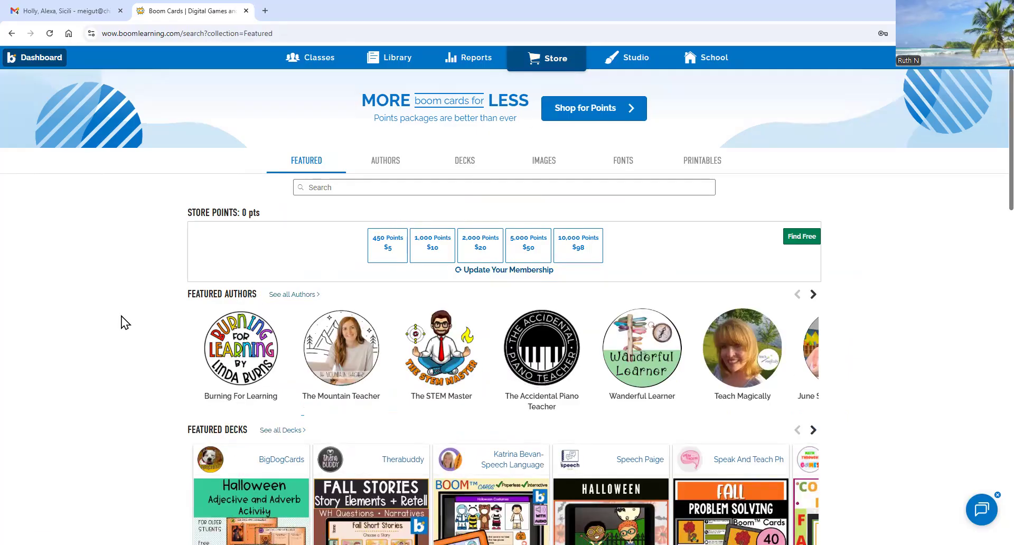
scroll(154, 299, "down", 4)
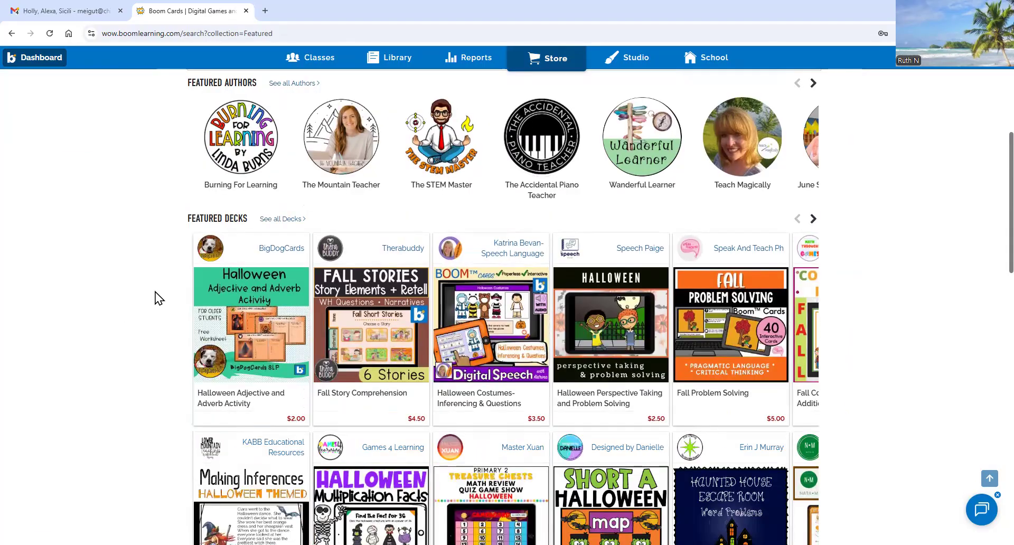
scroll(159, 286, "up", 4)
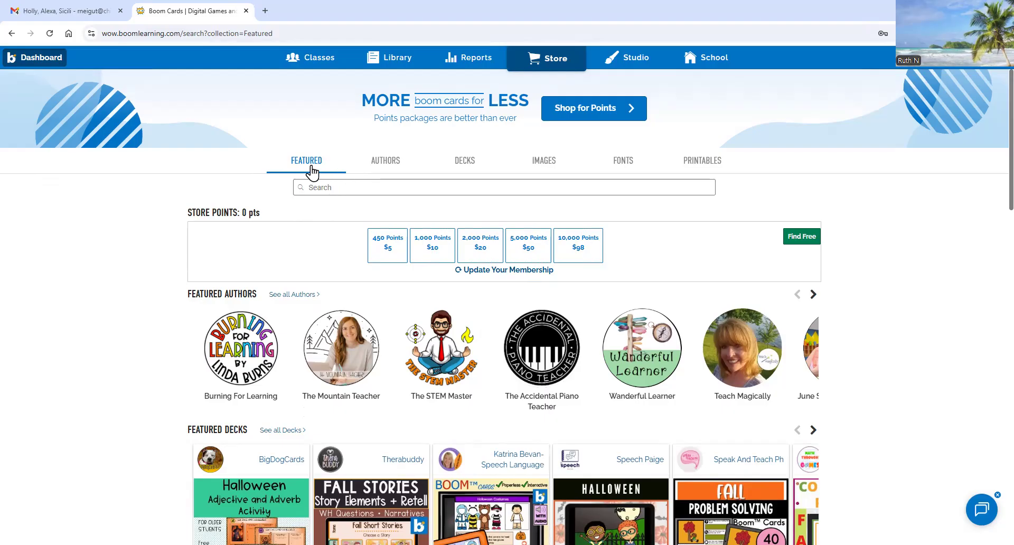
scroll(308, 343, "down", 2)
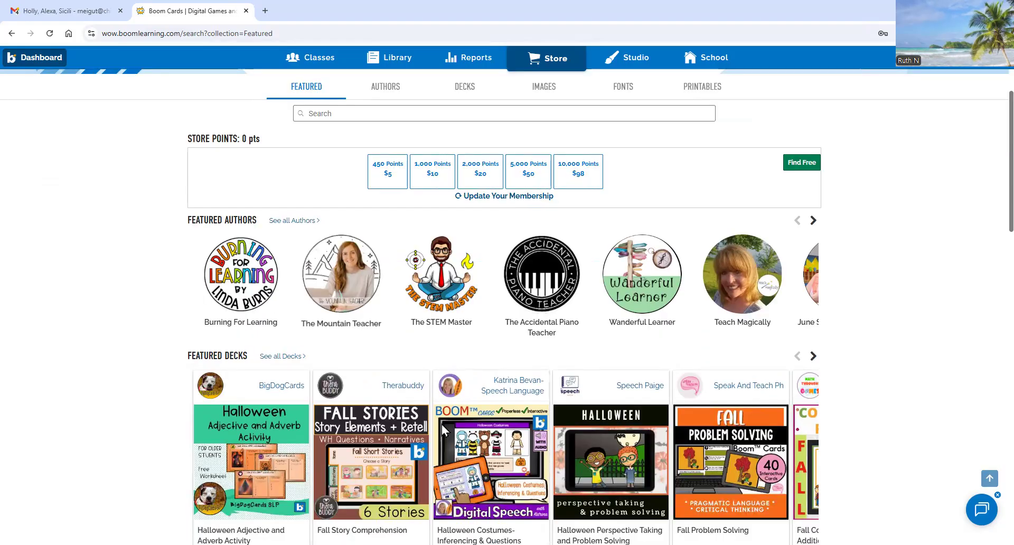
scroll(581, 413, "down", 6)
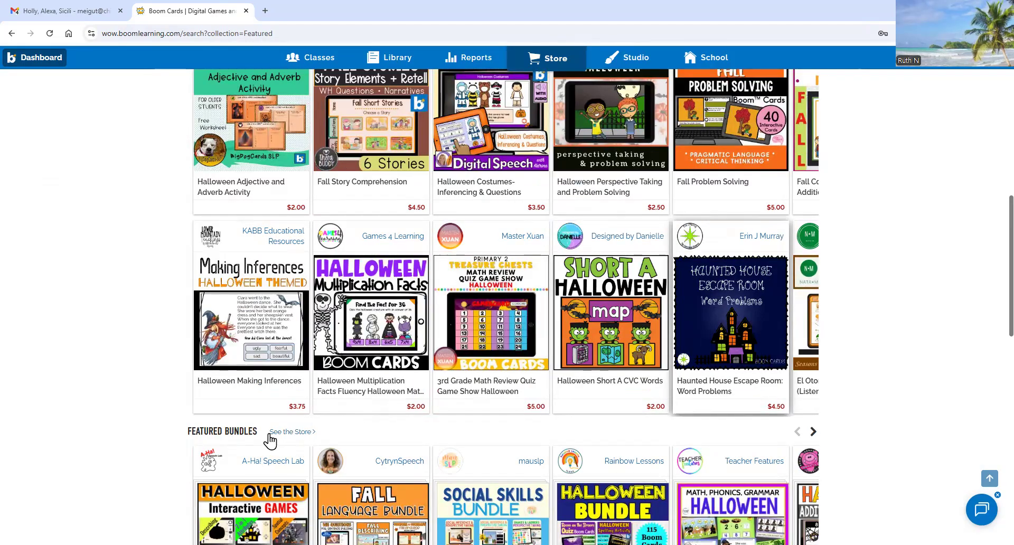
scroll(290, 438, "up", 8)
scroll(308, 445, "down", 4)
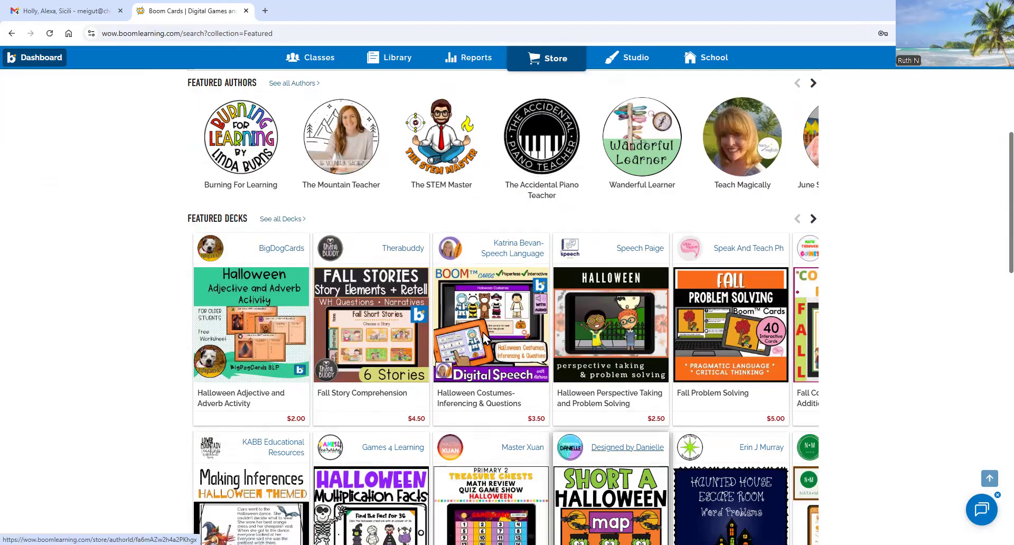
scroll(248, 232, "up", 4)
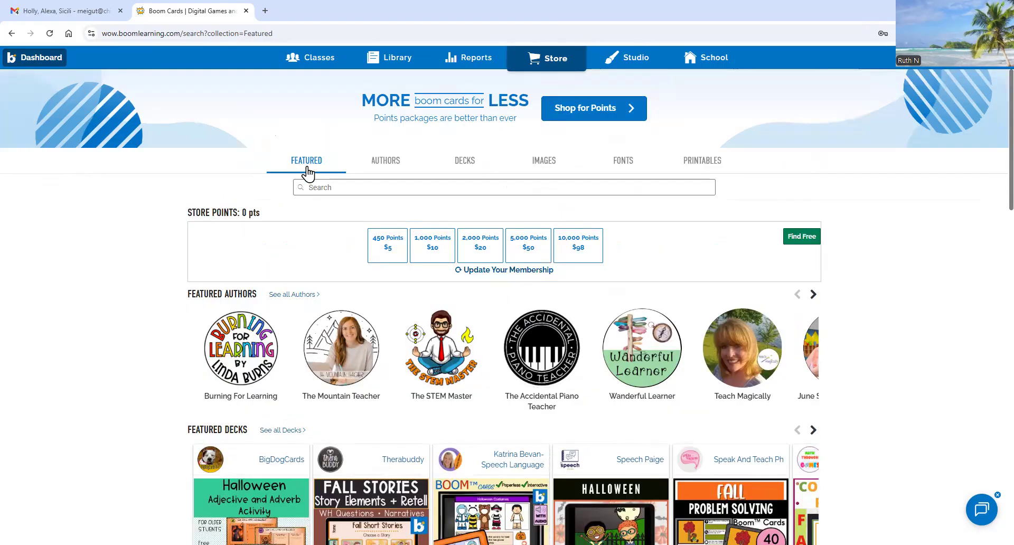
left_click(466, 167)
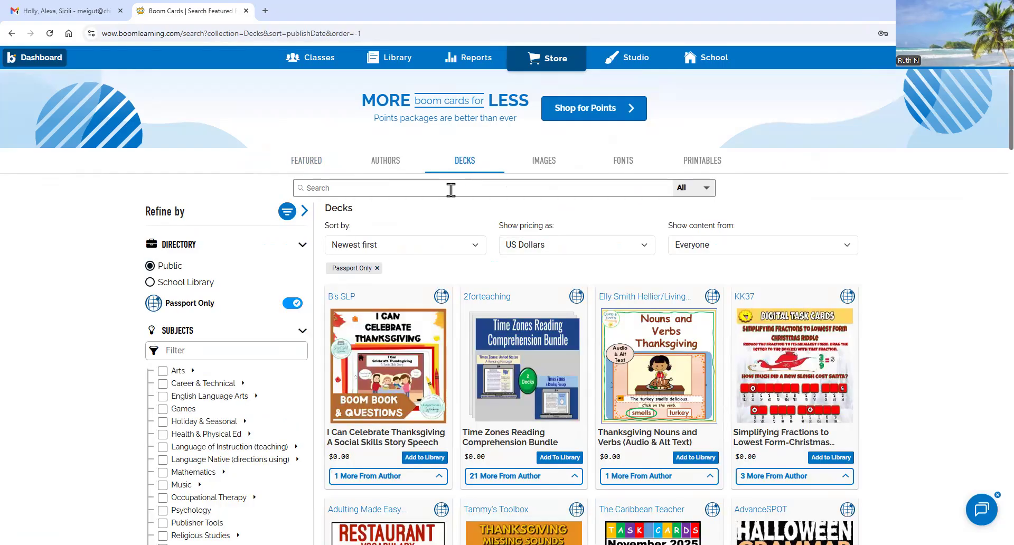
- Scroll through the Passport Only deck results and back up to the top
scroll(450, 309, "down", 2)
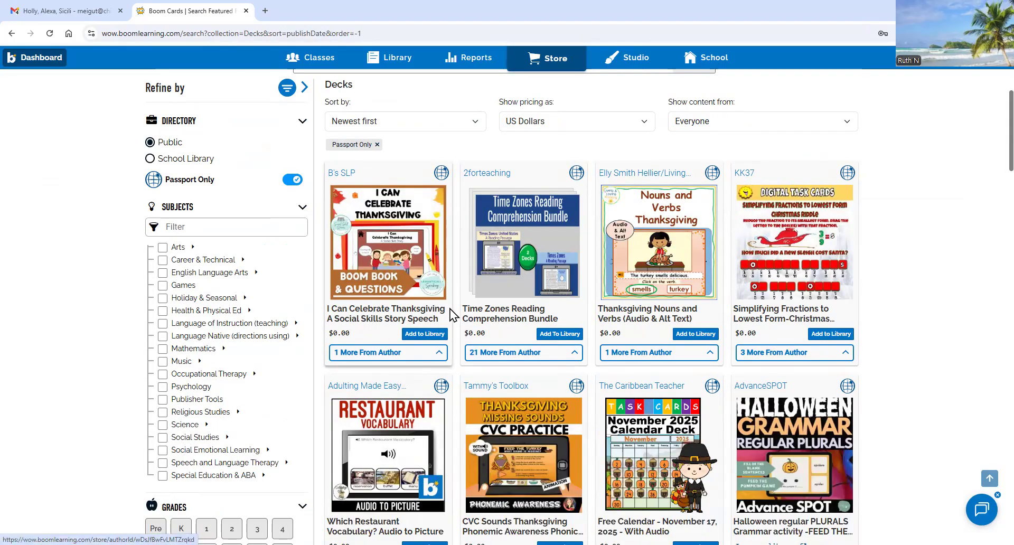
scroll(449, 309, "down", 5)
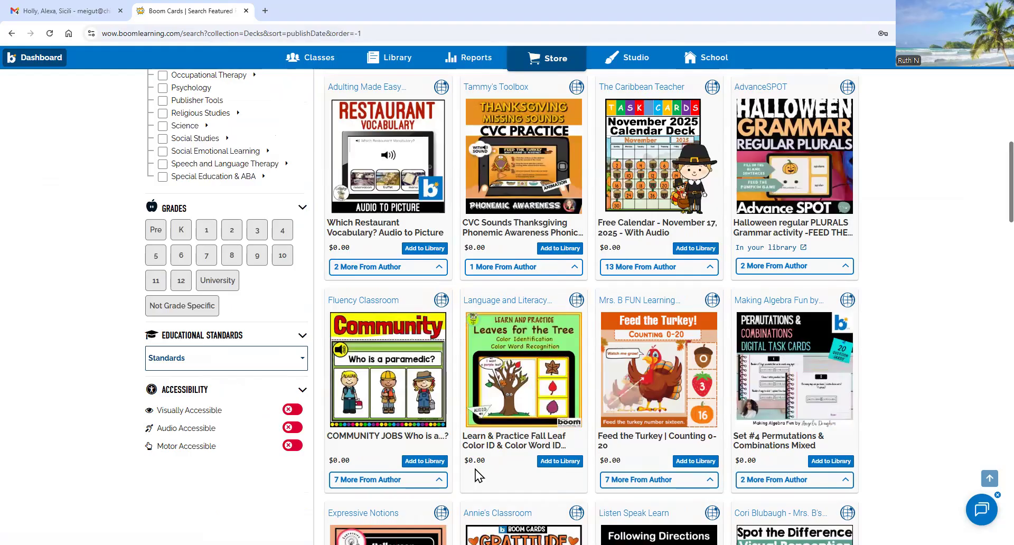
scroll(475, 470, "down", 10)
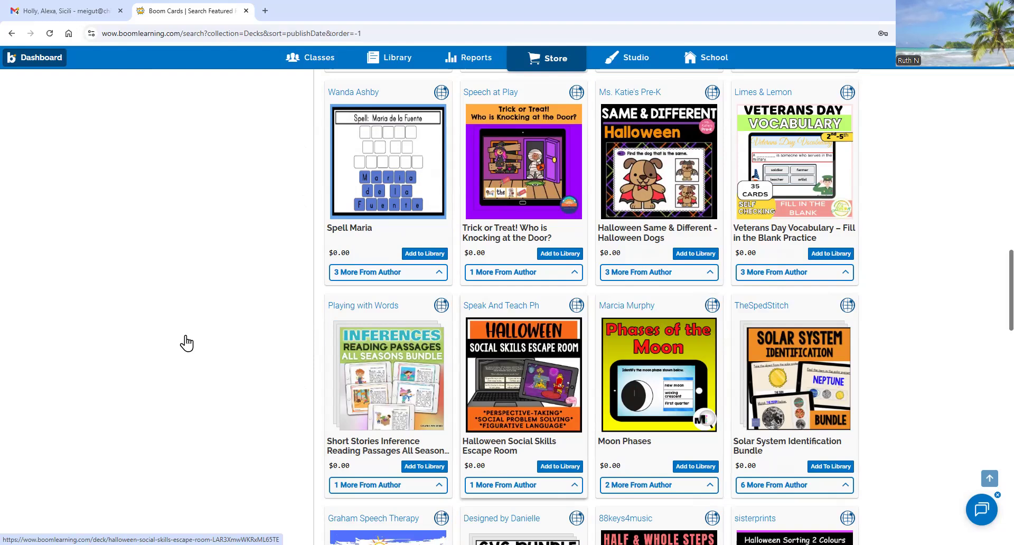
scroll(177, 322, "up", 20)
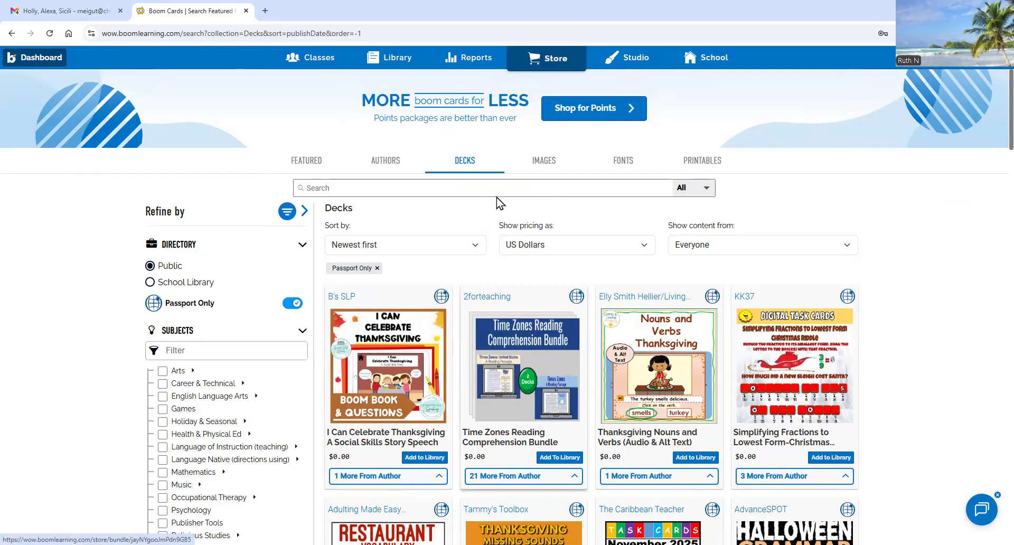
scroll(448, 400, "down", 20)
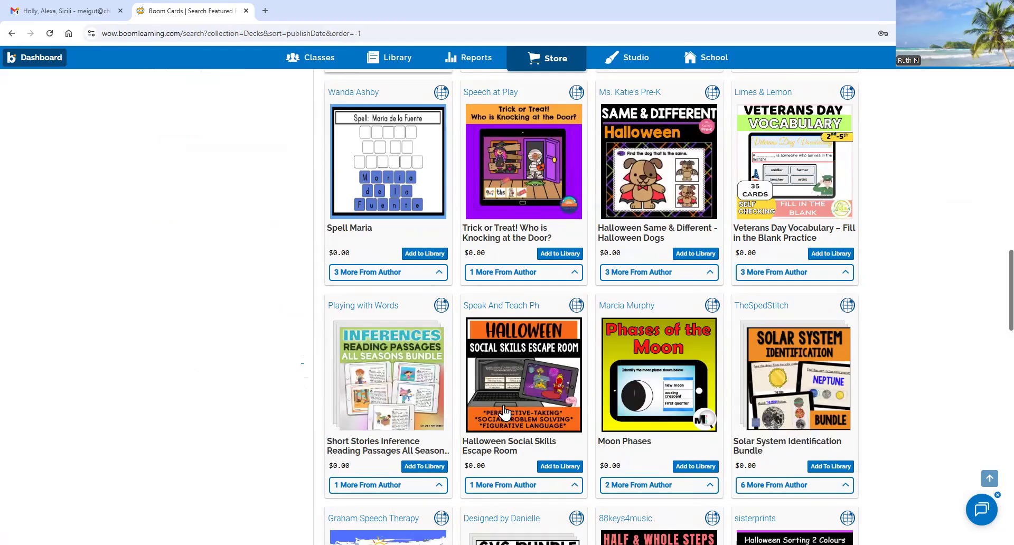
scroll(328, 188, "up", 20)
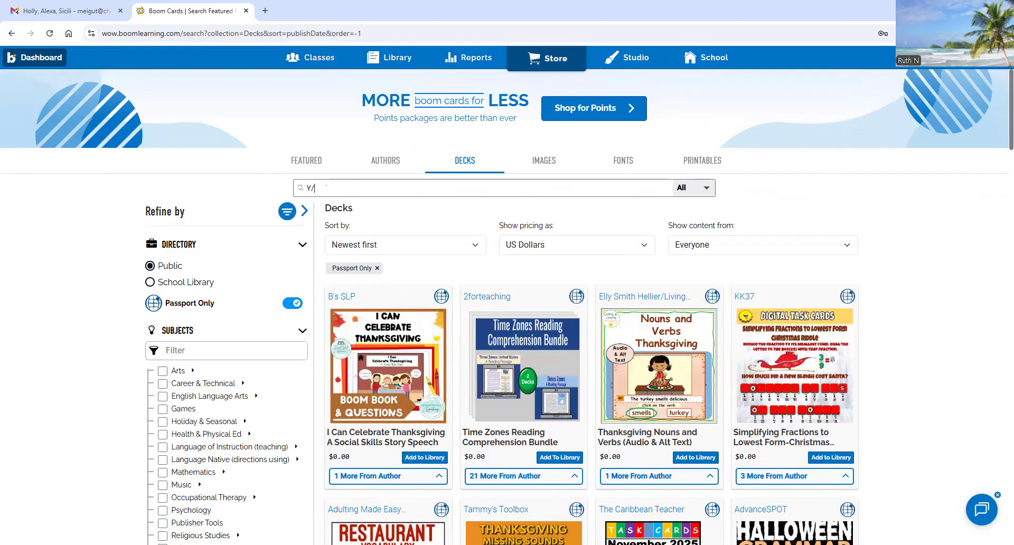
- Finish the 'Y/N Questions' search and filter the results to grade Pre
type("N Qu")
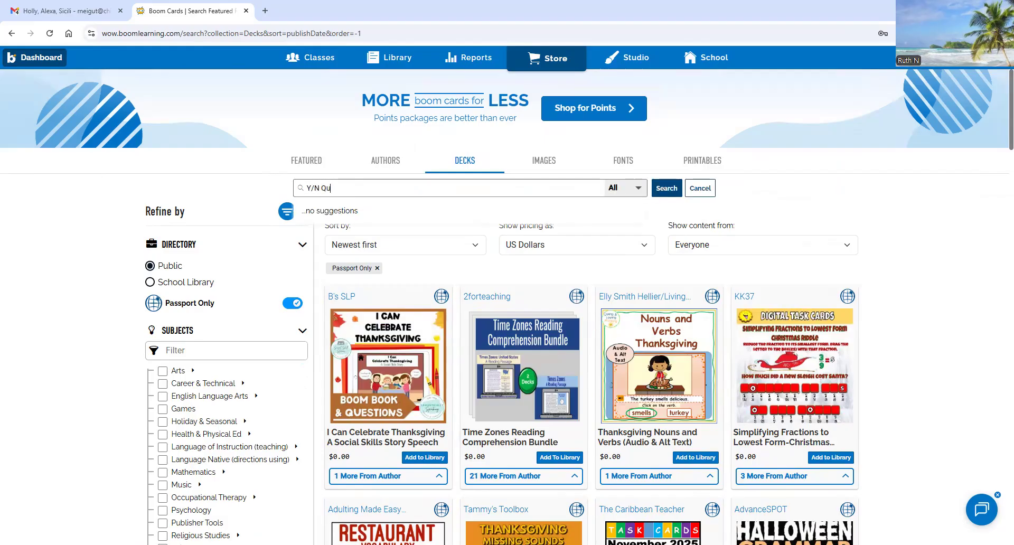
key("BackSpace")
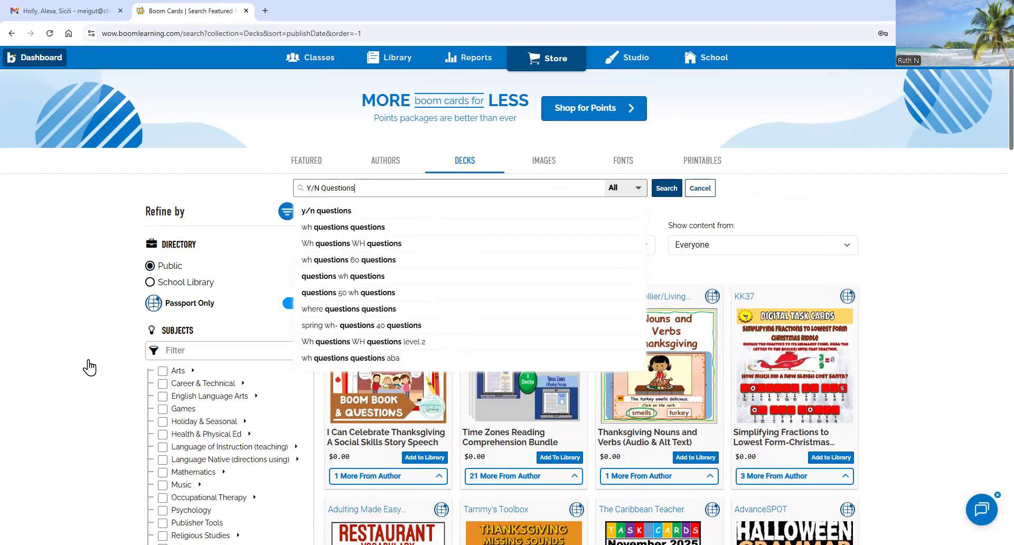
scroll(89, 367, "down", 3)
scroll(97, 378, "down", 1)
left_click(150, 442)
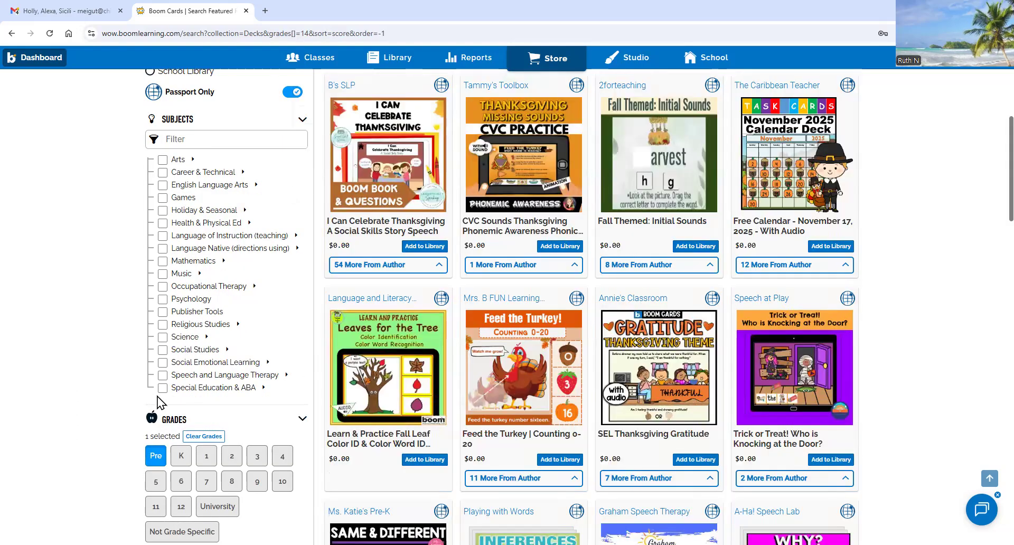
- Open the 'I Can Celebrate Thanksgiving' deck's page from the filtered results
scroll(262, 408, "up", 4)
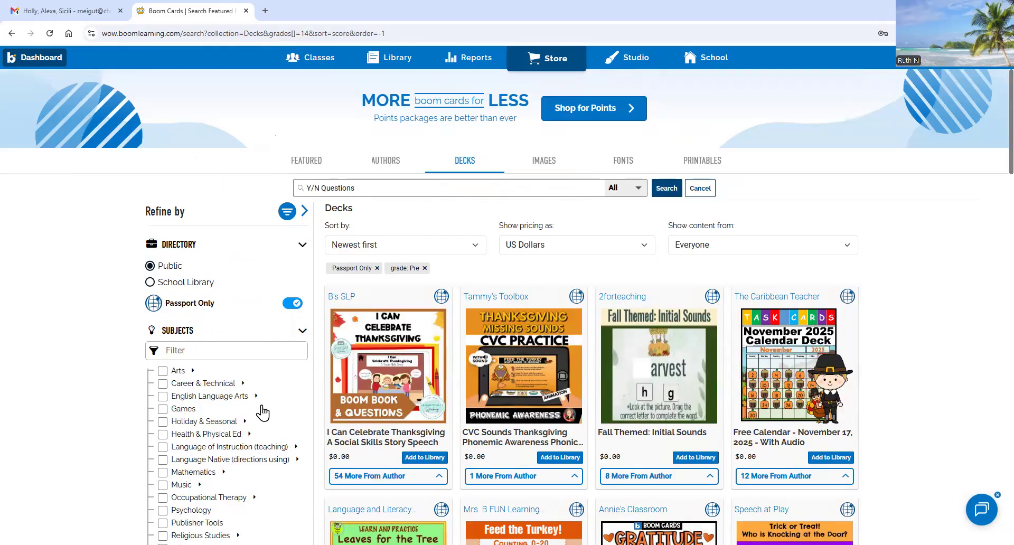
scroll(195, 391, "down", 4)
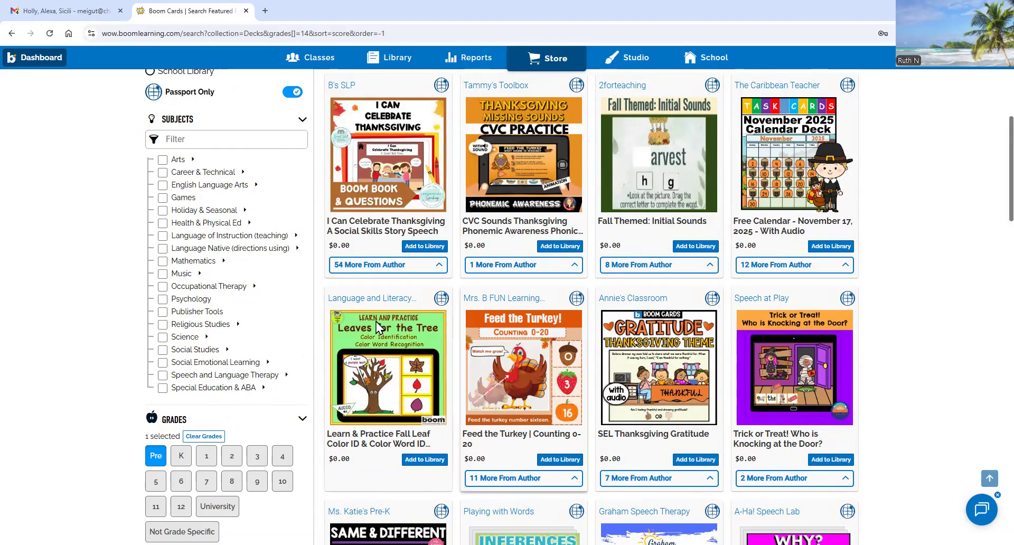
scroll(558, 364, "up", 4)
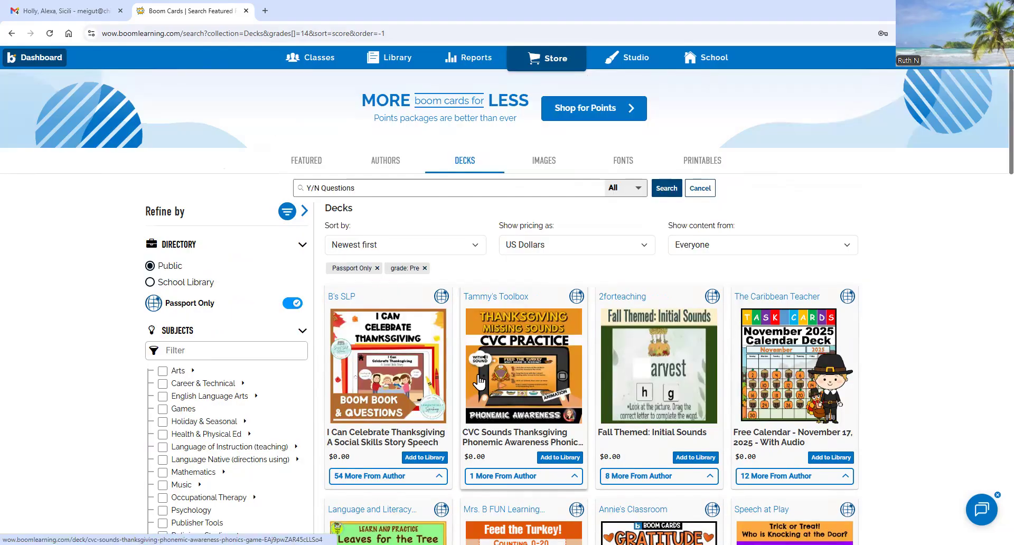
left_click(378, 374)
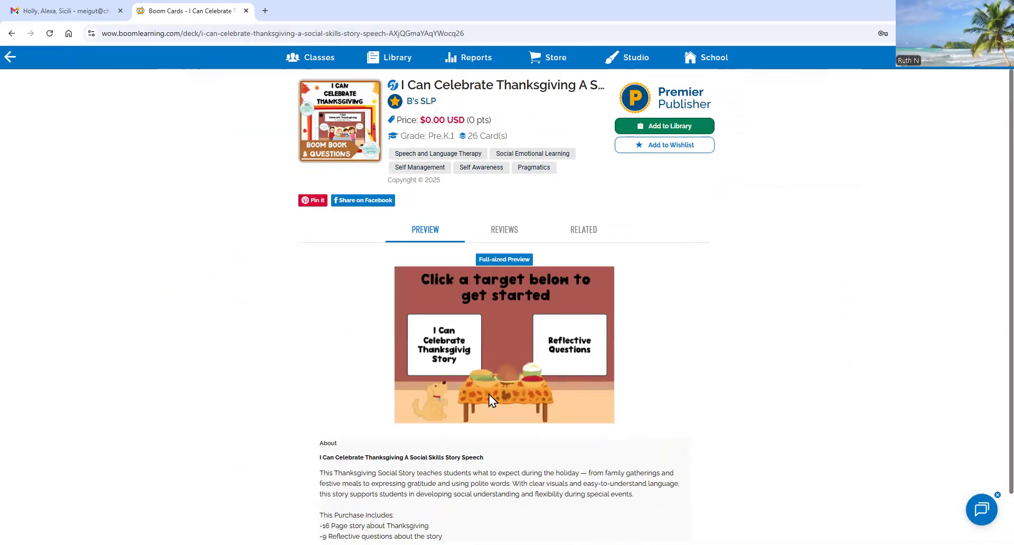
- Preview the Thanksgiving deck's first two story cards full-size, then quit back to its page
left_click(509, 263)
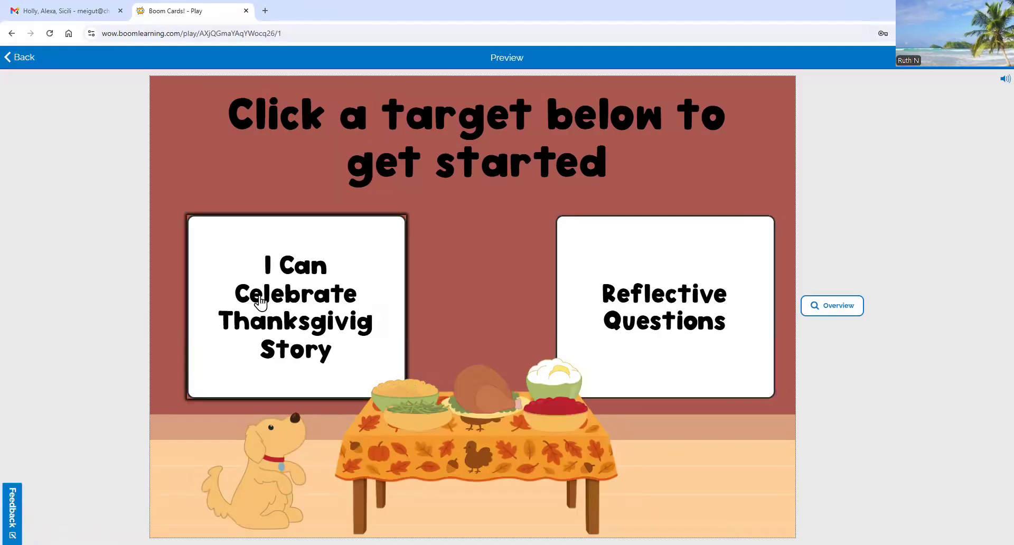
left_click(255, 296)
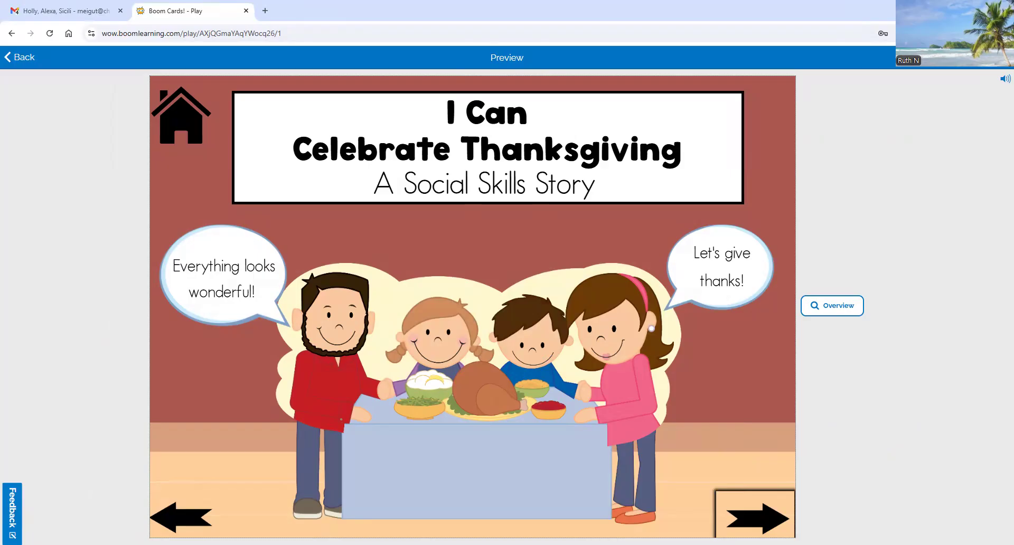
left_click(763, 520)
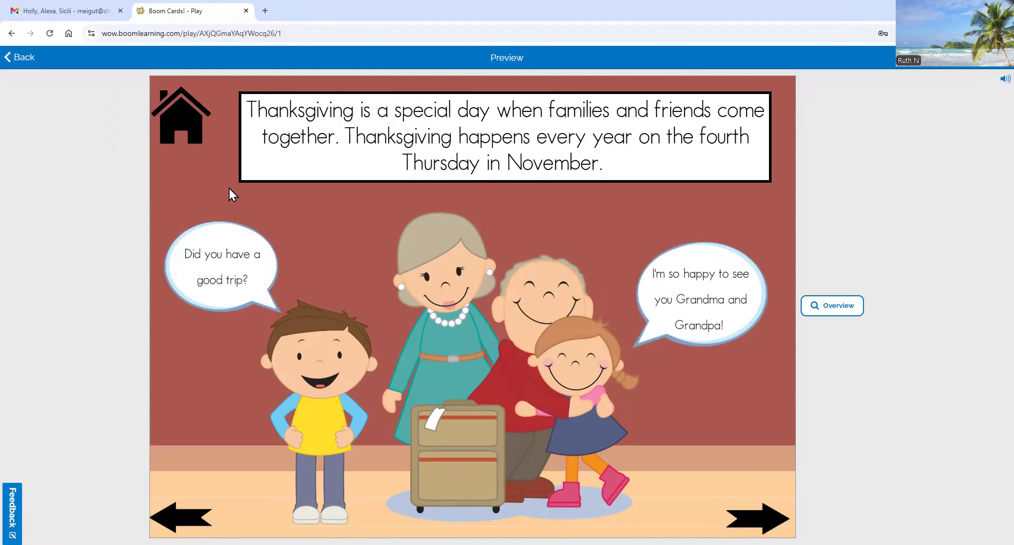
left_click(21, 57)
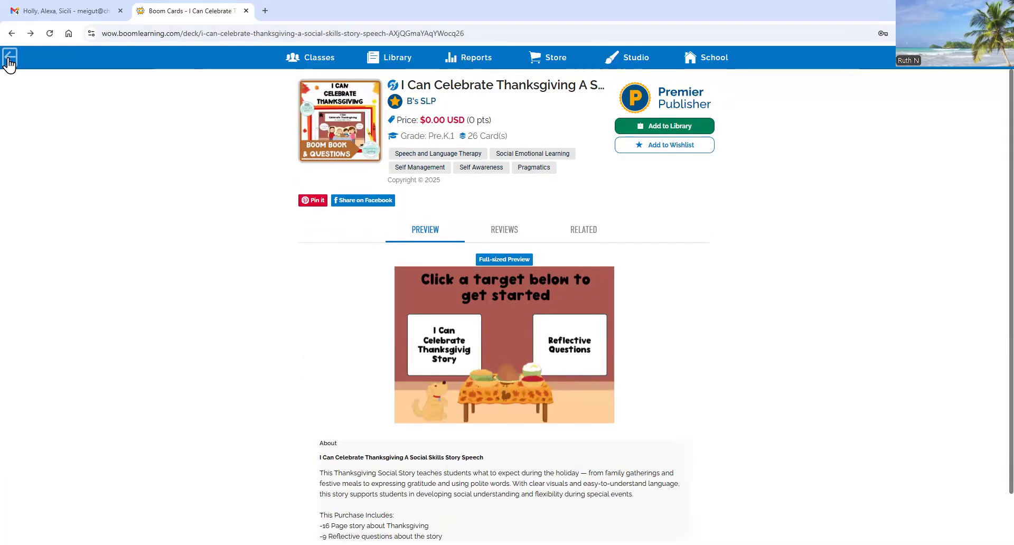
left_click(9, 60)
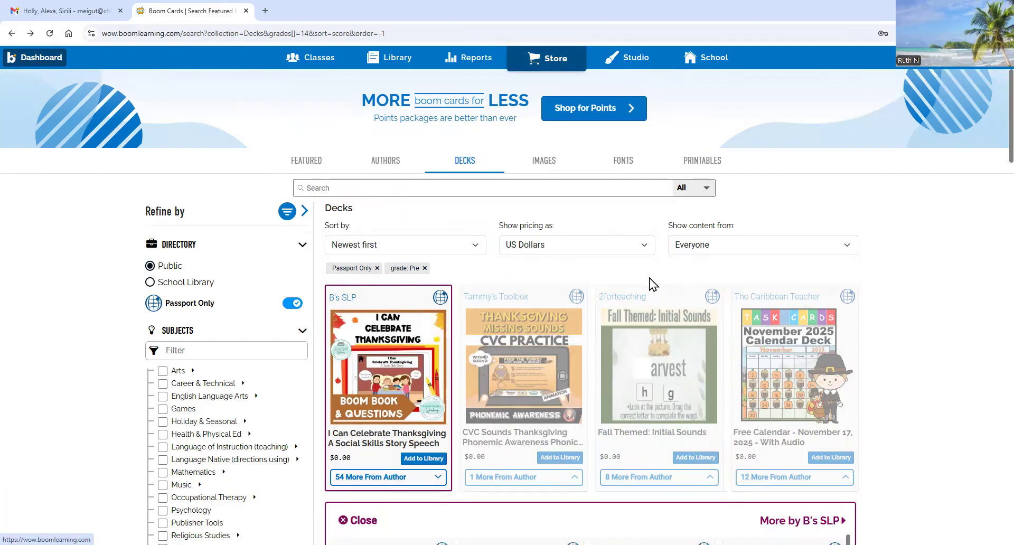
scroll(343, 311, "down", 8)
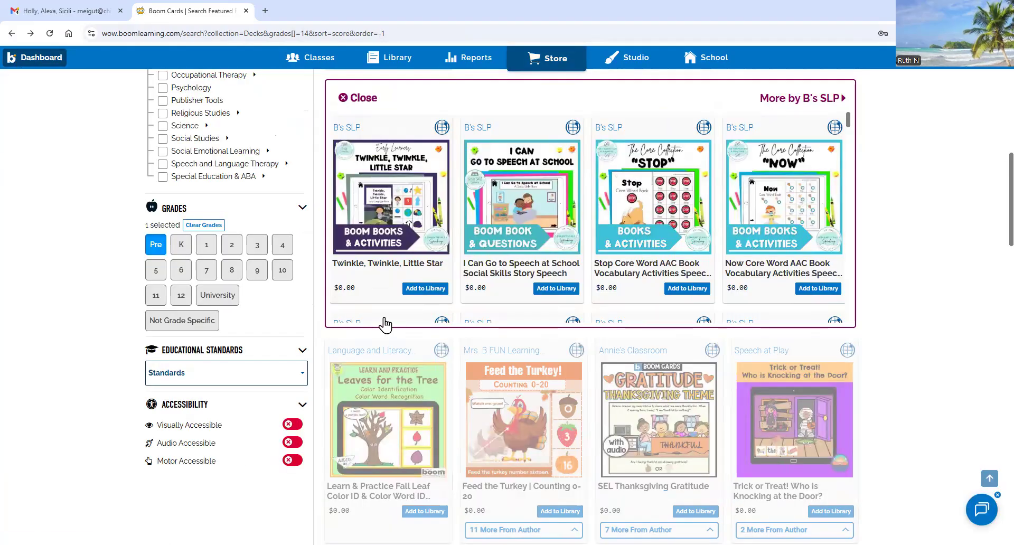
scroll(385, 324, "down", 4)
scroll(296, 361, "down", 8)
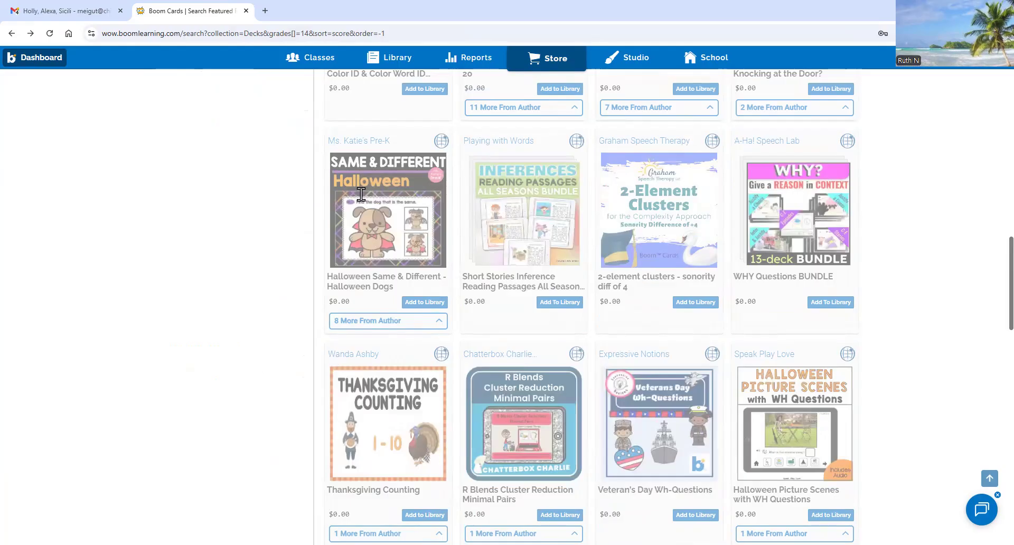
scroll(807, 288, "up", 11)
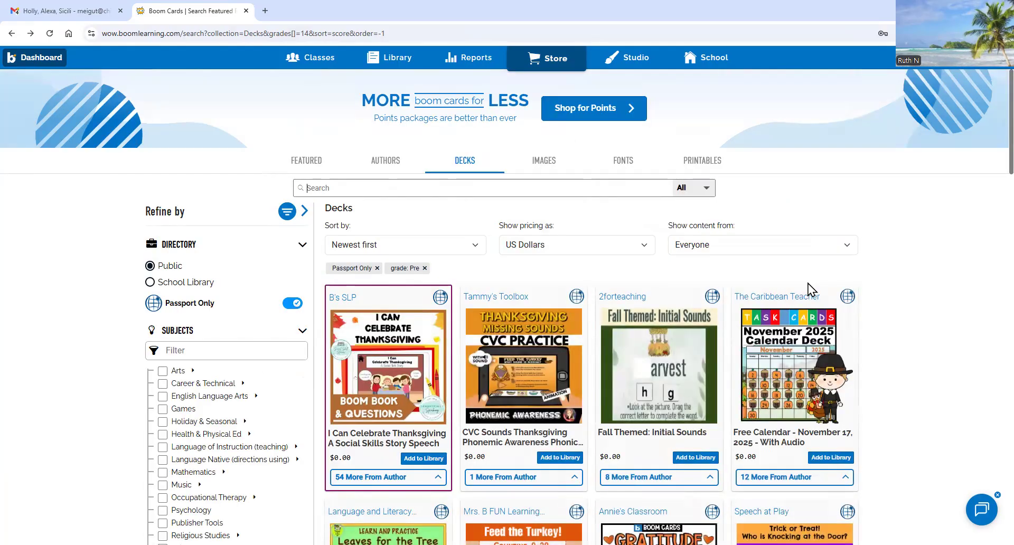
- Search the store for 'yes no' and open the Yes No Questions deck page
type("yes no")
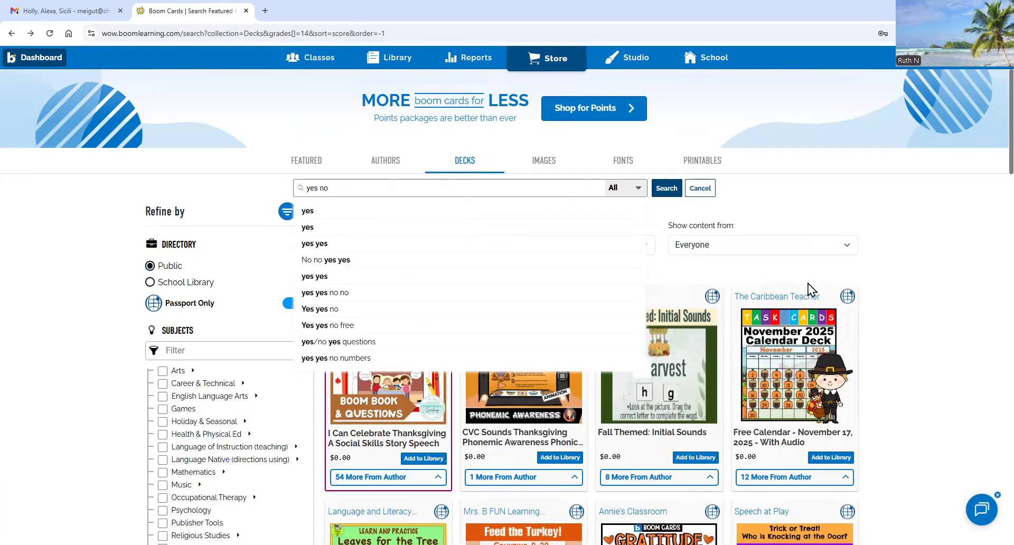
left_click(305, 212)
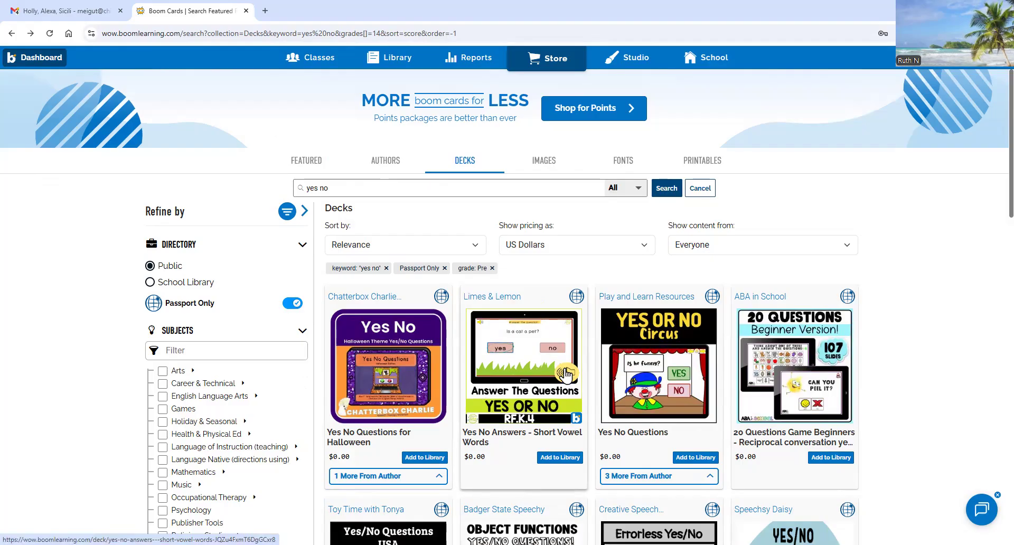
left_click(665, 408)
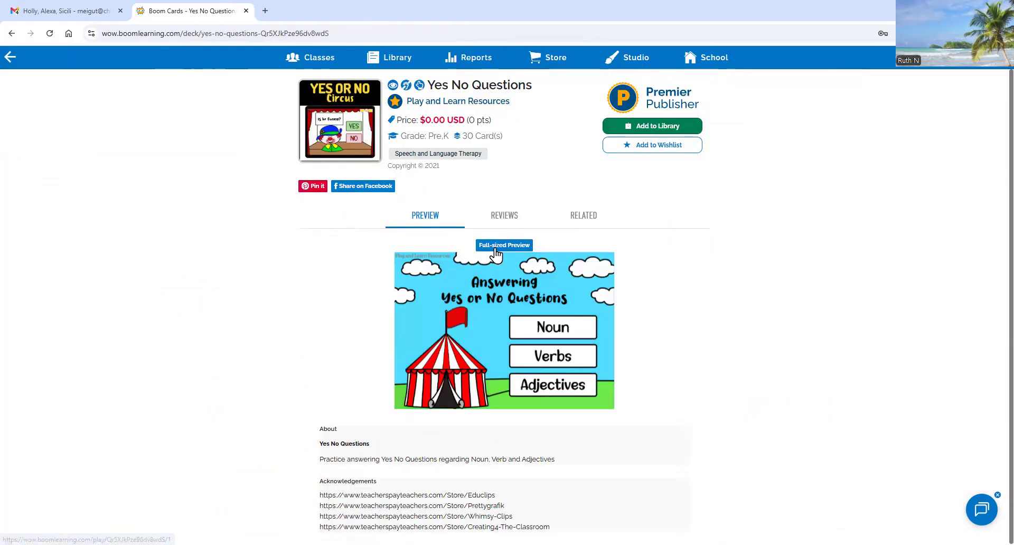
- In full-size preview, answer YES to the balloon and ball Noun cards, then quit
left_click(459, 319)
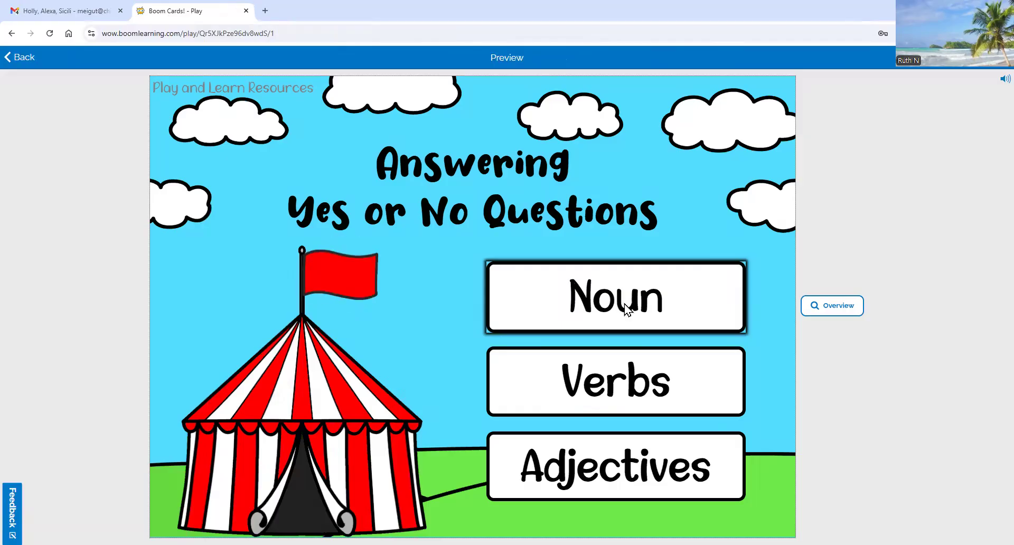
left_click(625, 308)
left_click(632, 273)
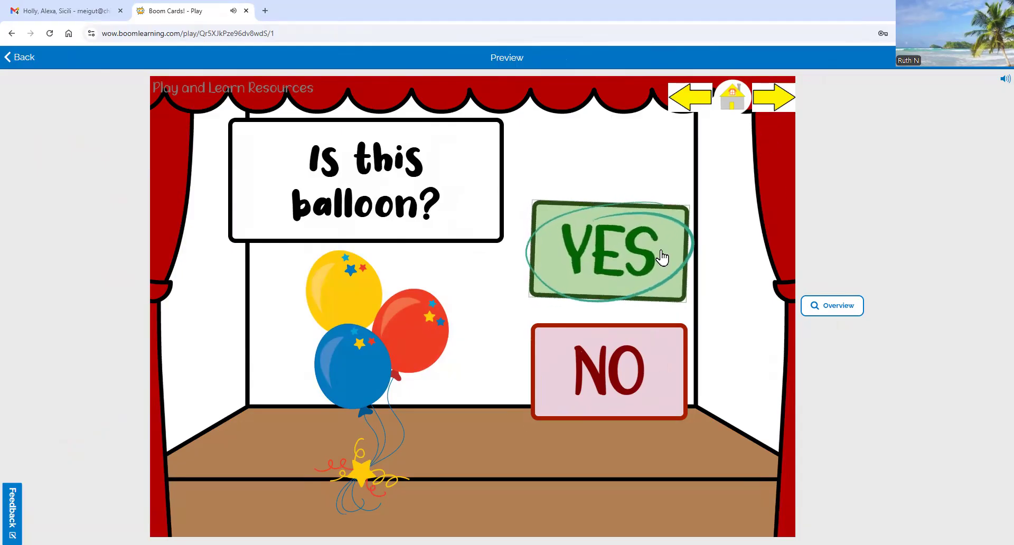
left_click(770, 106)
left_click(596, 269)
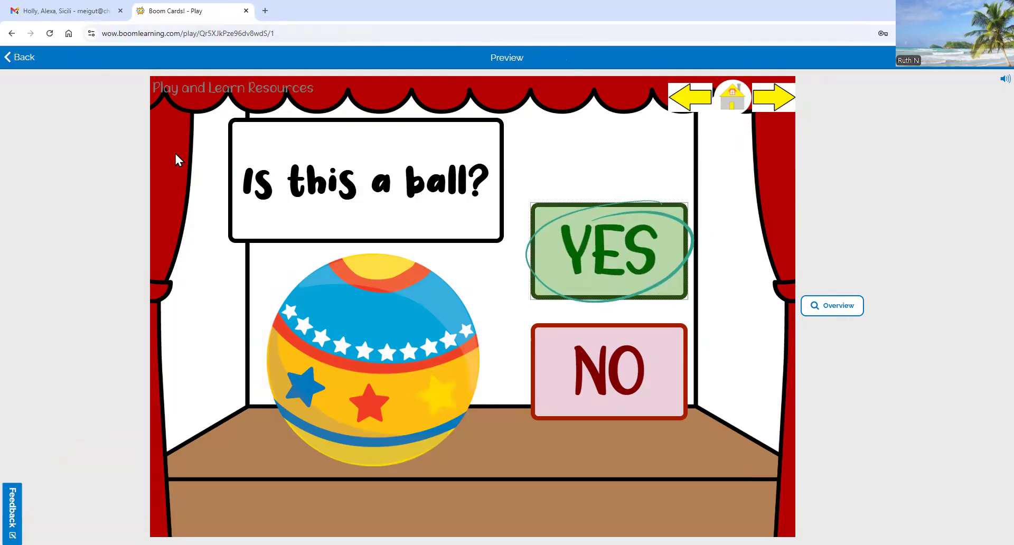
left_click(17, 60)
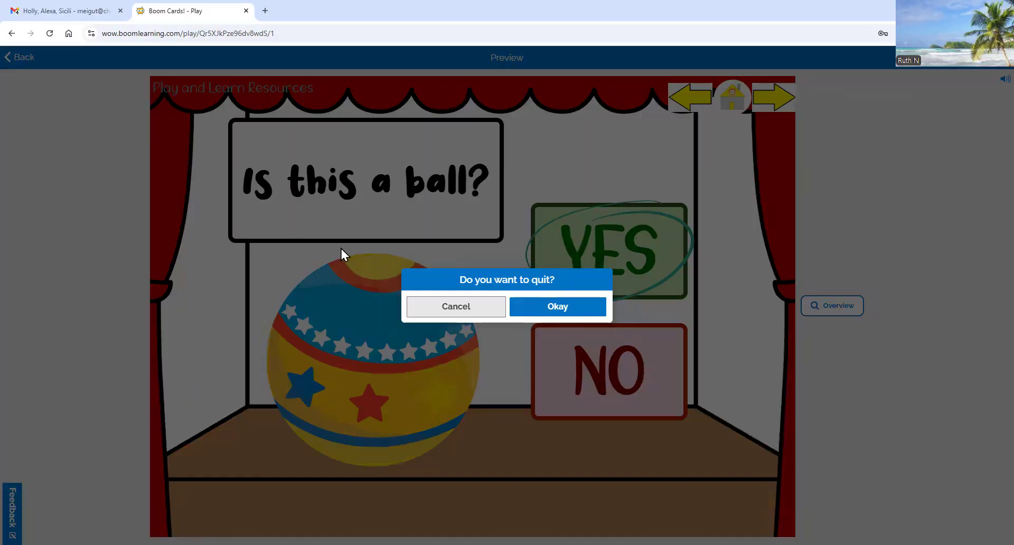
left_click(534, 310)
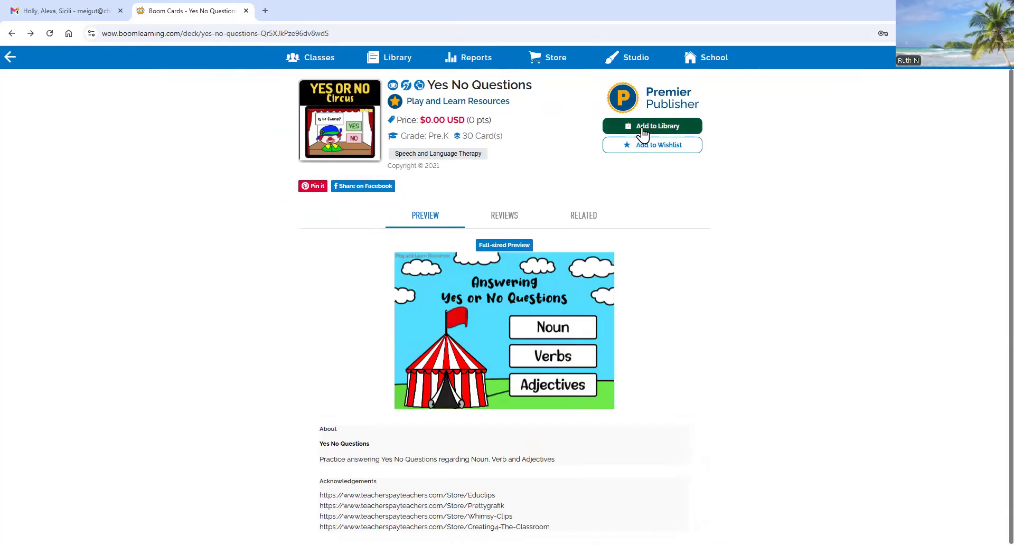
- Add the Yes No Questions deck to the library, confirm both notices, and open the Library
left_click(658, 134)
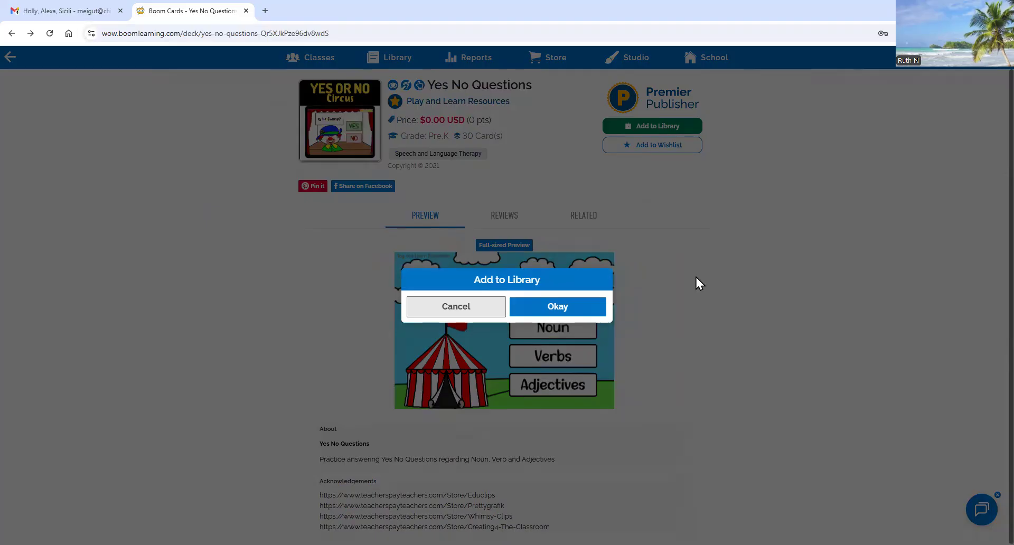
left_click(556, 309)
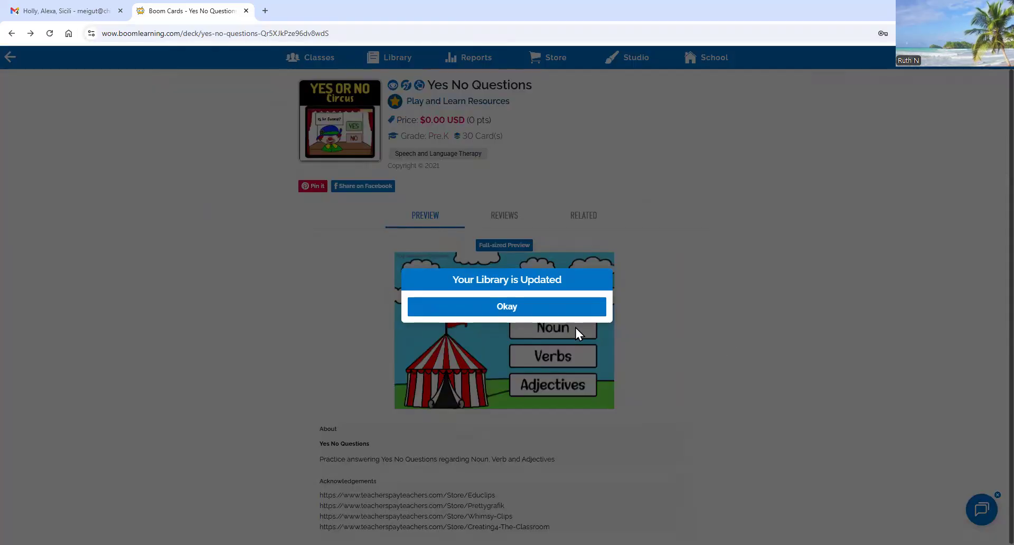
left_click(525, 311)
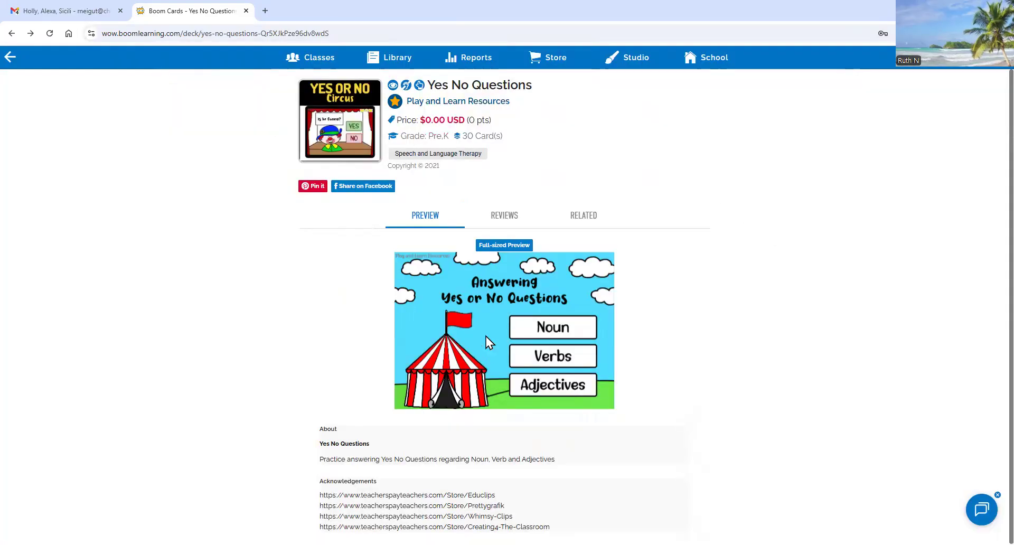
left_click(400, 61)
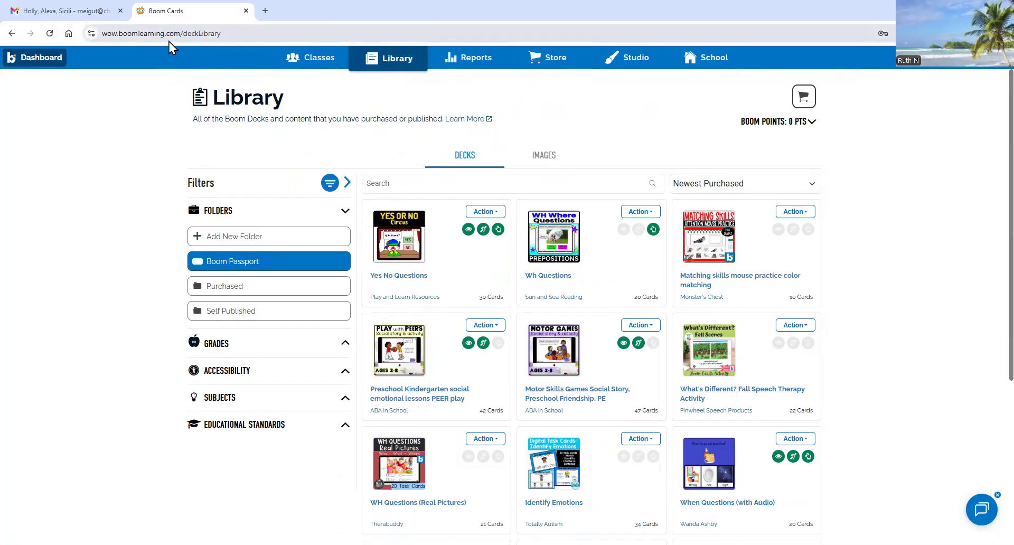
- Reload the library, view then close the Yes No Questions actions menu, and go to Classes
left_click(49, 34)
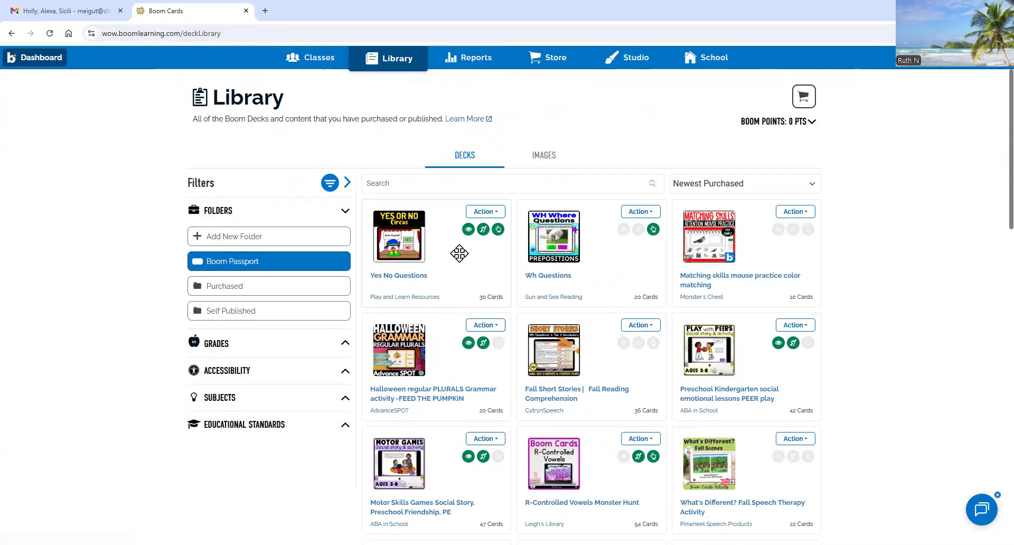
left_click(496, 212)
left_click(499, 216)
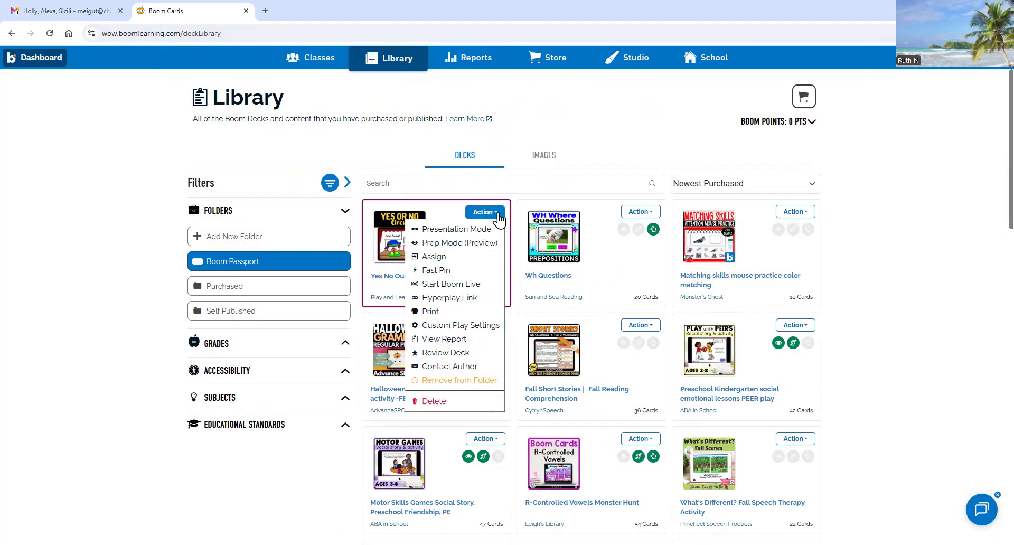
left_click(922, 277)
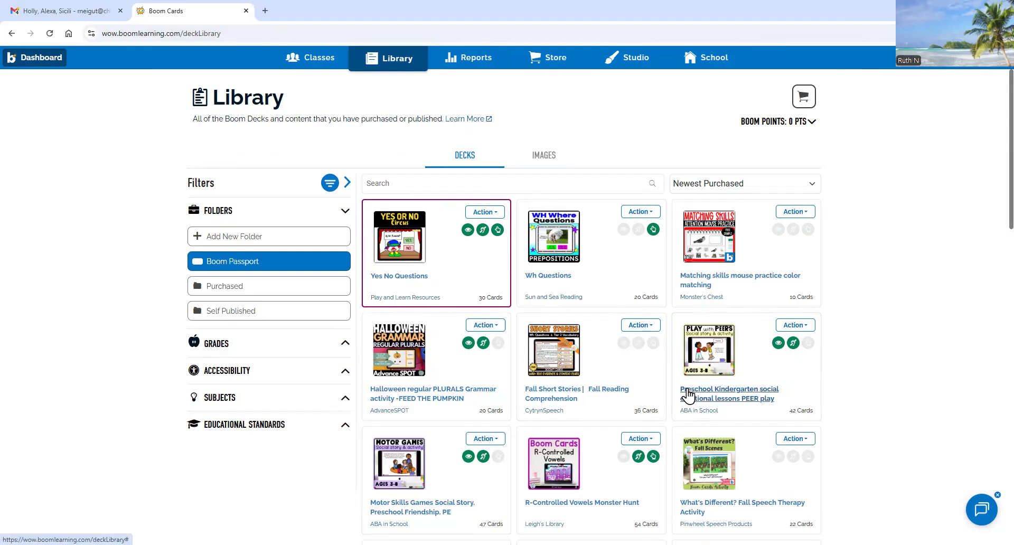
left_click(495, 217)
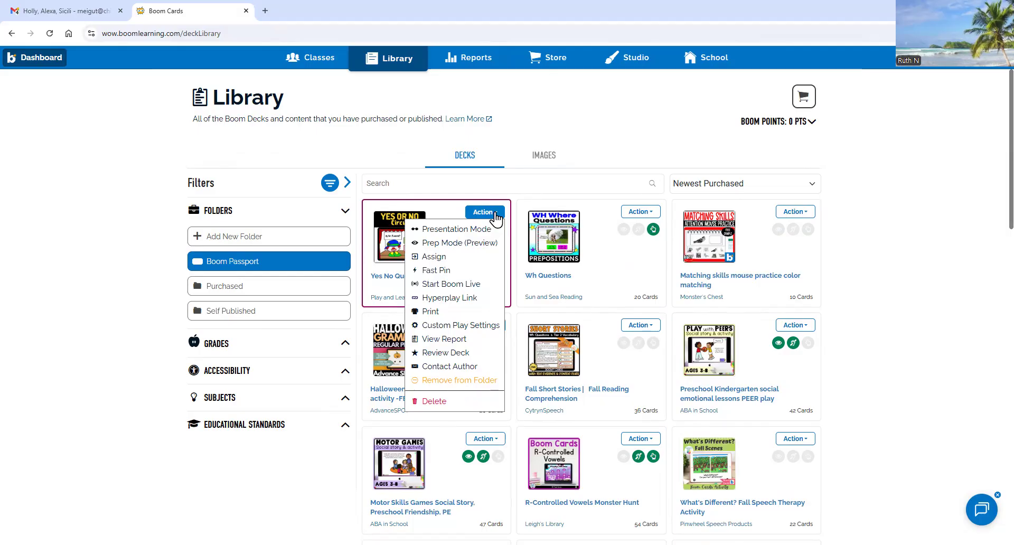
left_click(507, 191)
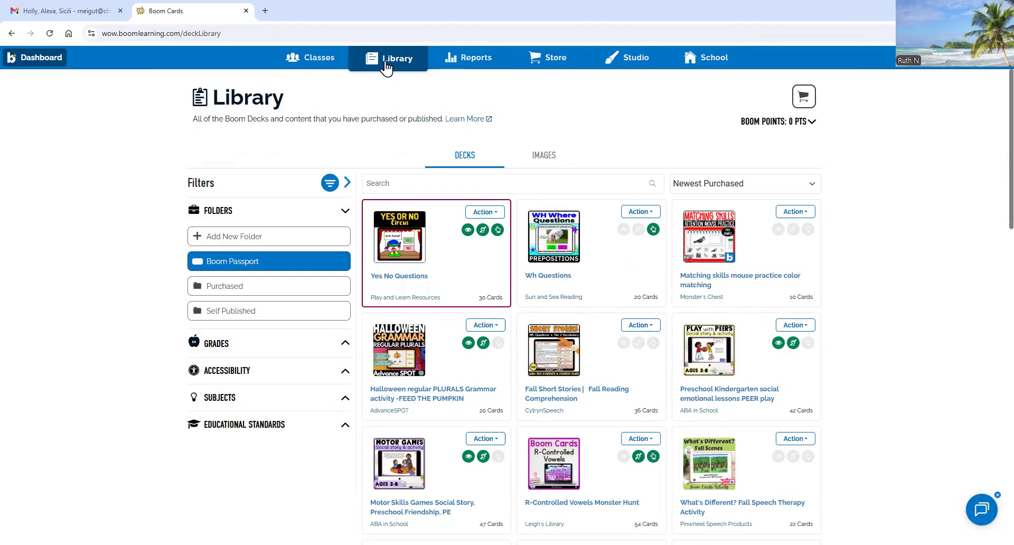
left_click(318, 67)
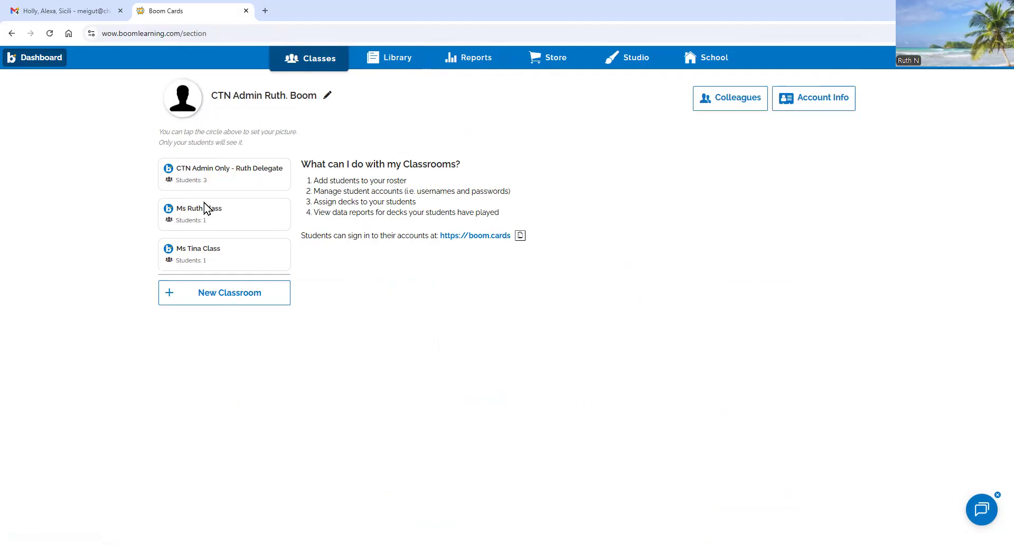
- Open the third classroom and choose Individual Assignment for its one student
left_click(201, 262)
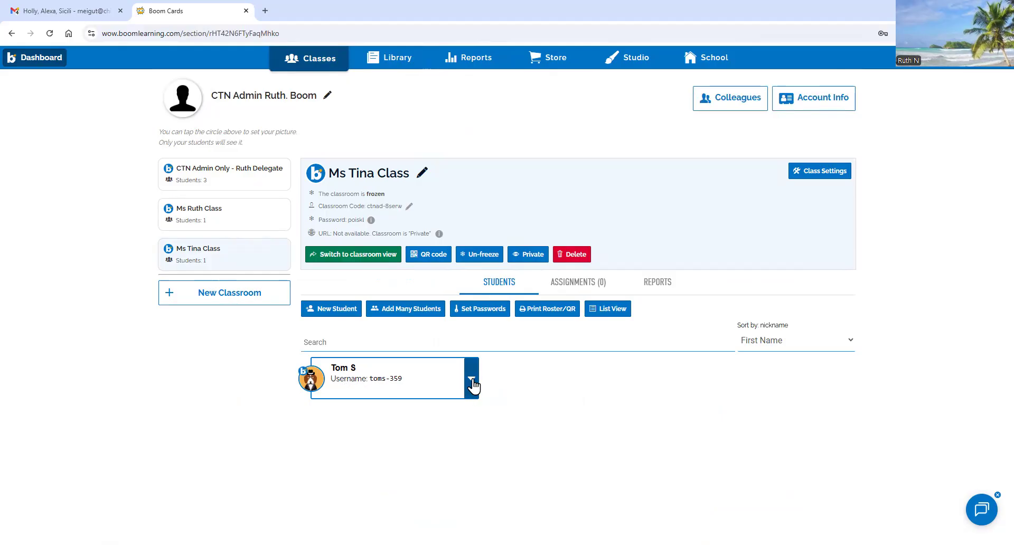
left_click(471, 384)
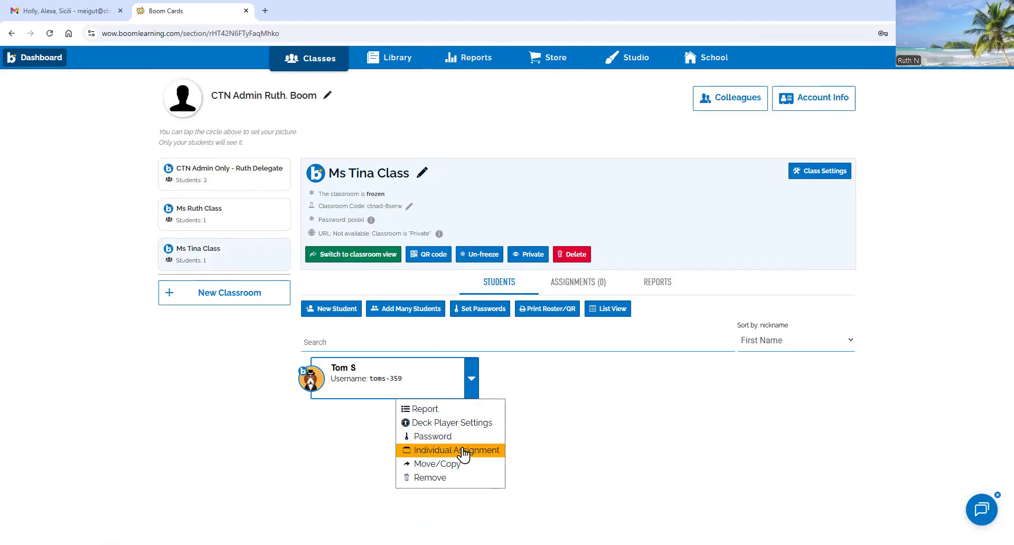
left_click(465, 450)
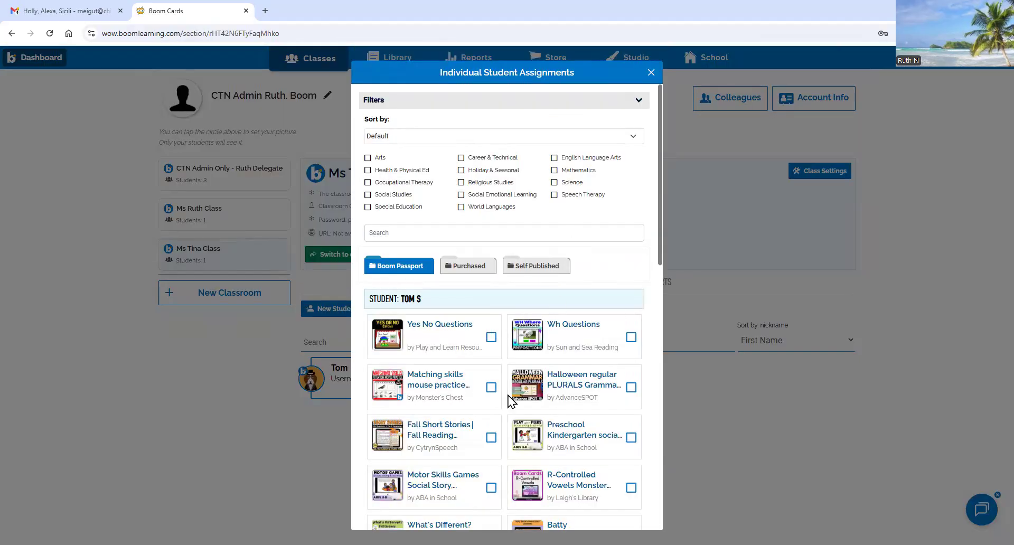
- Look over the assignable decks and their sort choices, keeping the default order
scroll(509, 401, "down", 10)
scroll(486, 399, "up", 10)
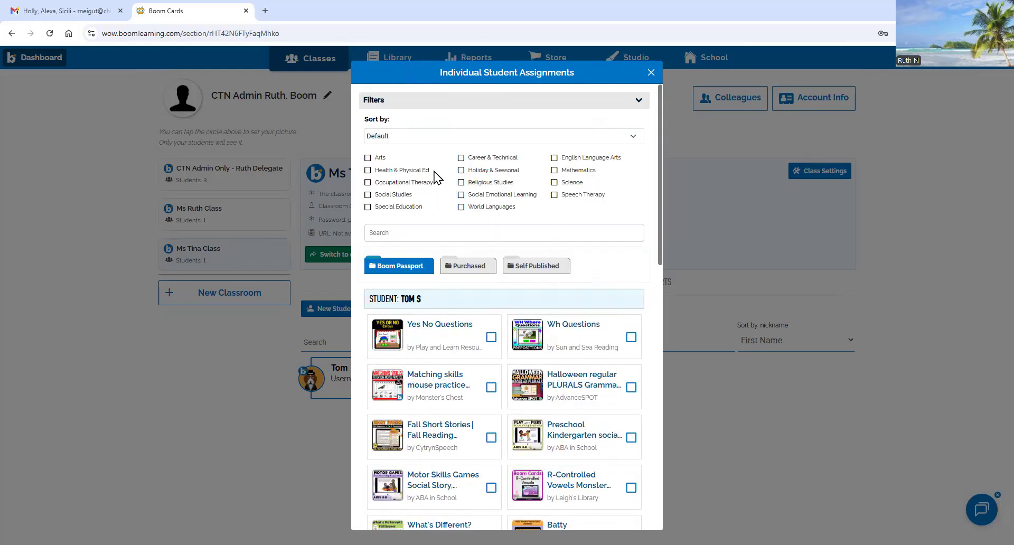
left_click(393, 136)
left_click(395, 137)
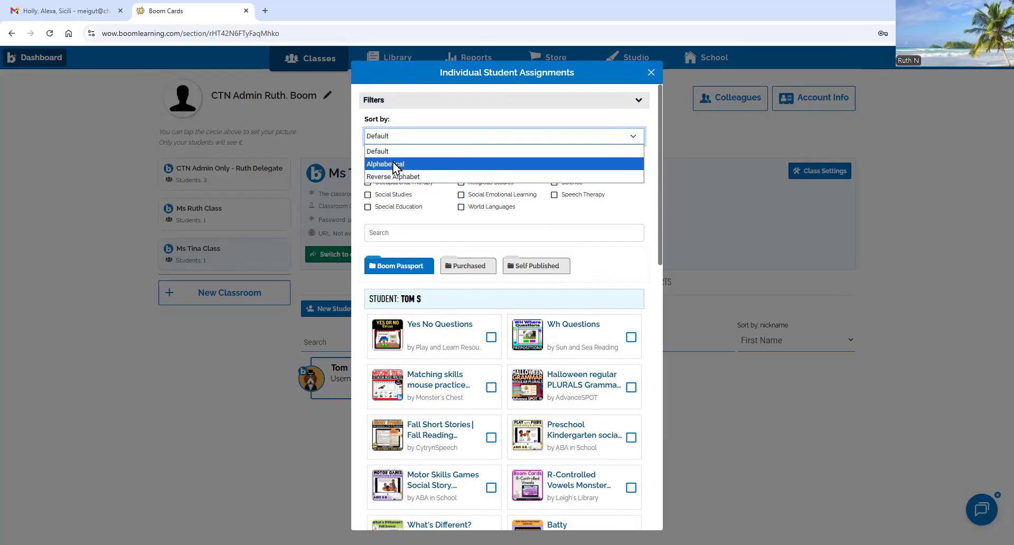
left_click(501, 345)
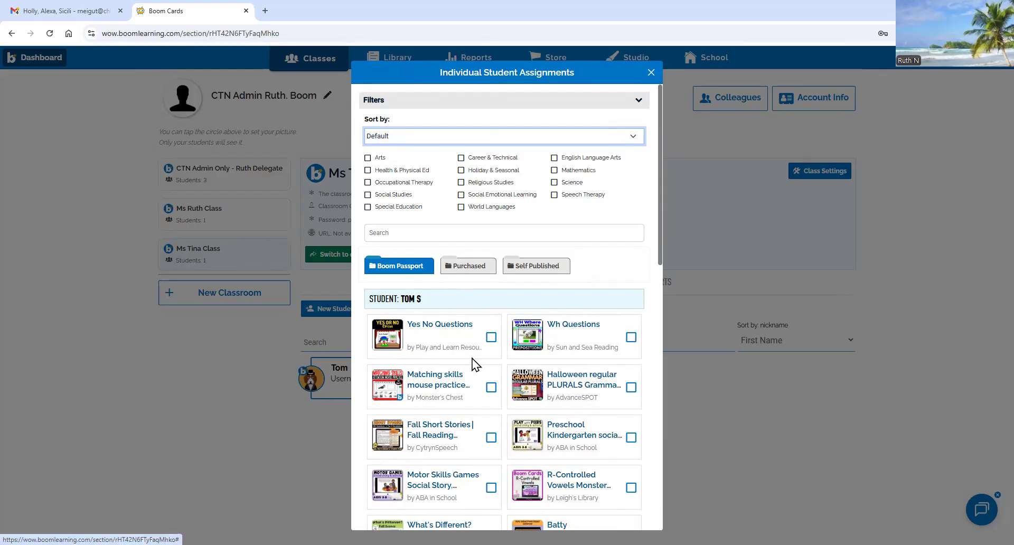
scroll(472, 359, "down", 12)
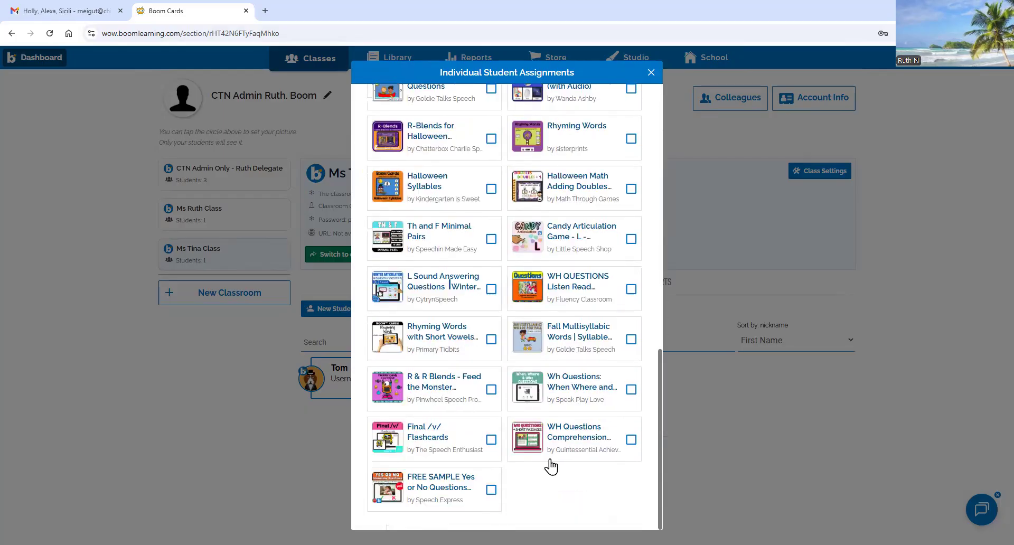
scroll(466, 424, "up", 12)
scroll(470, 420, "down", 12)
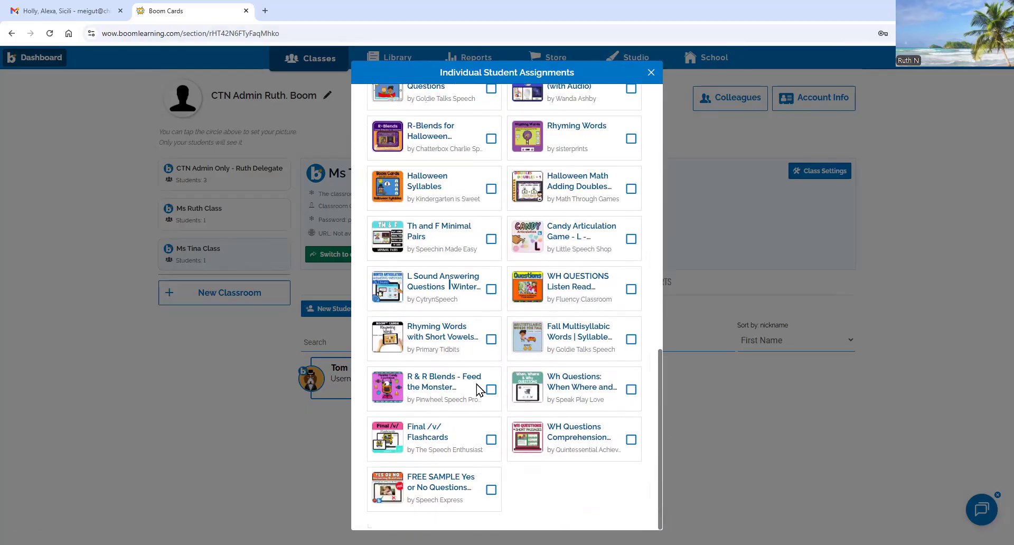
scroll(478, 390, "up", 12)
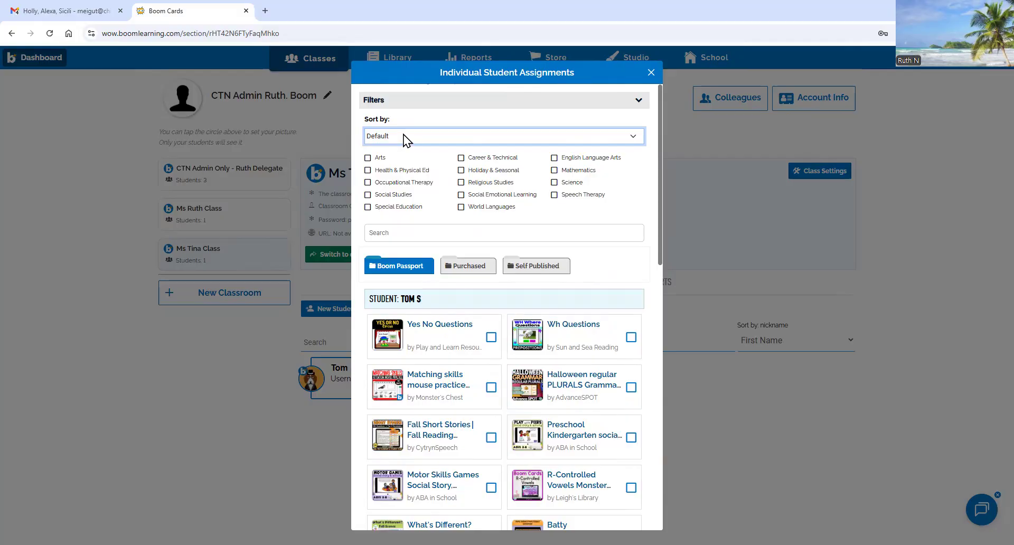
left_click(408, 233)
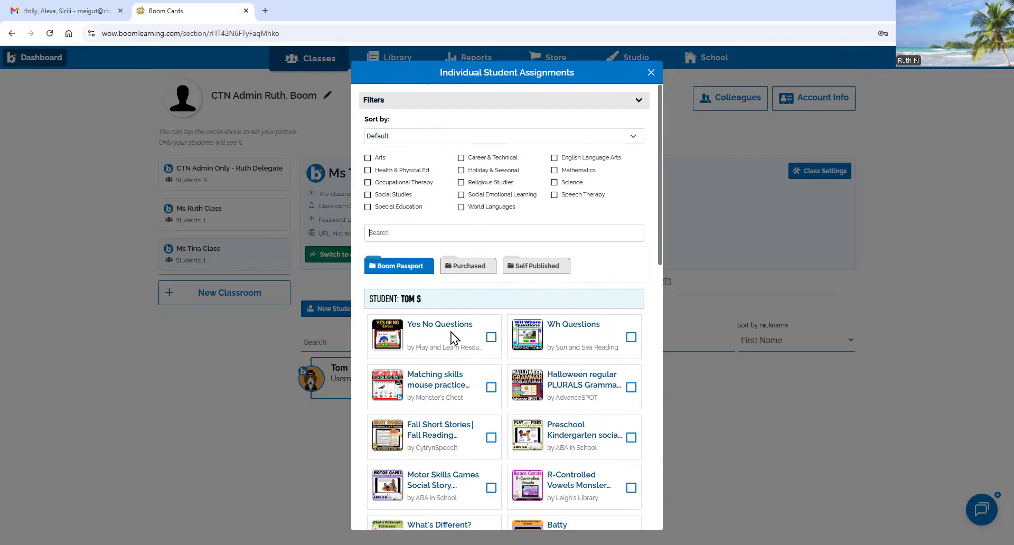
- Tick Yes No Questions, Wh Questions and R-Blends for Halloween, then close the assignments window
left_click(489, 339)
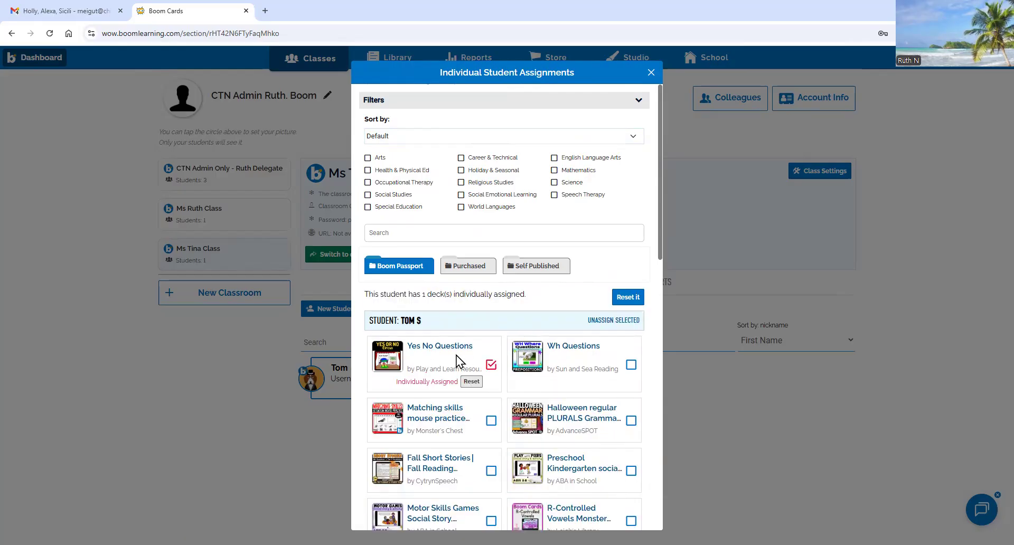
left_click(631, 366)
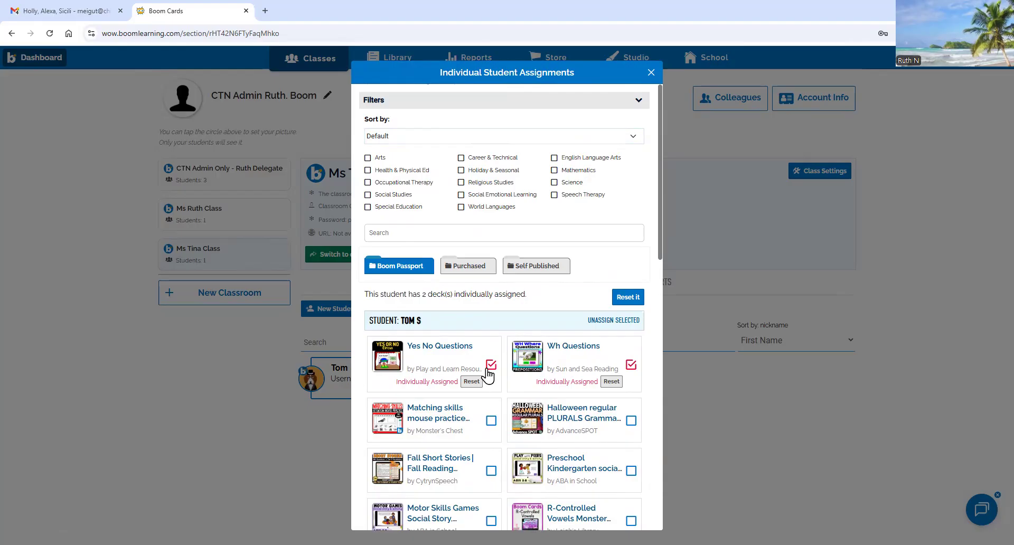
scroll(488, 375, "down", 8)
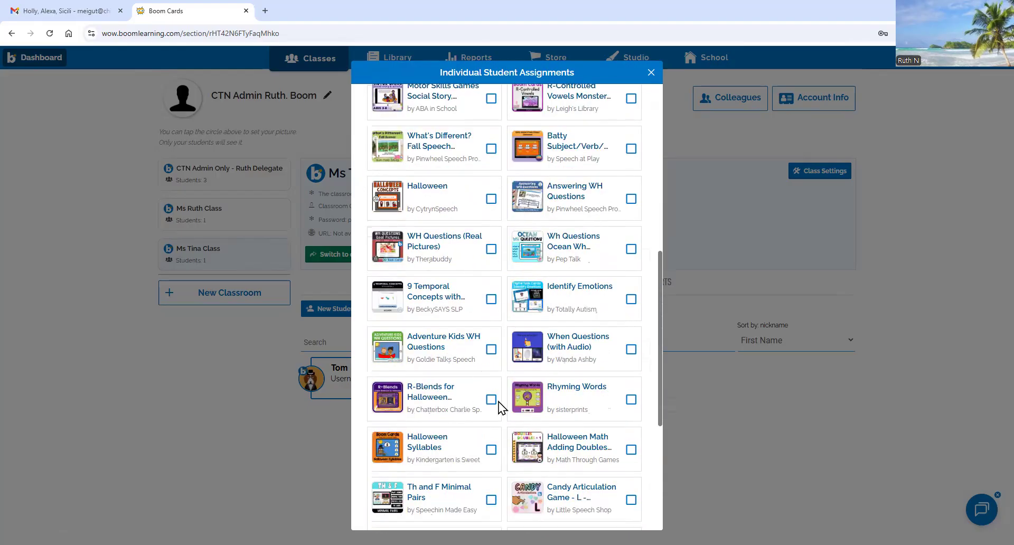
left_click(491, 400)
scroll(554, 361, "up", 8)
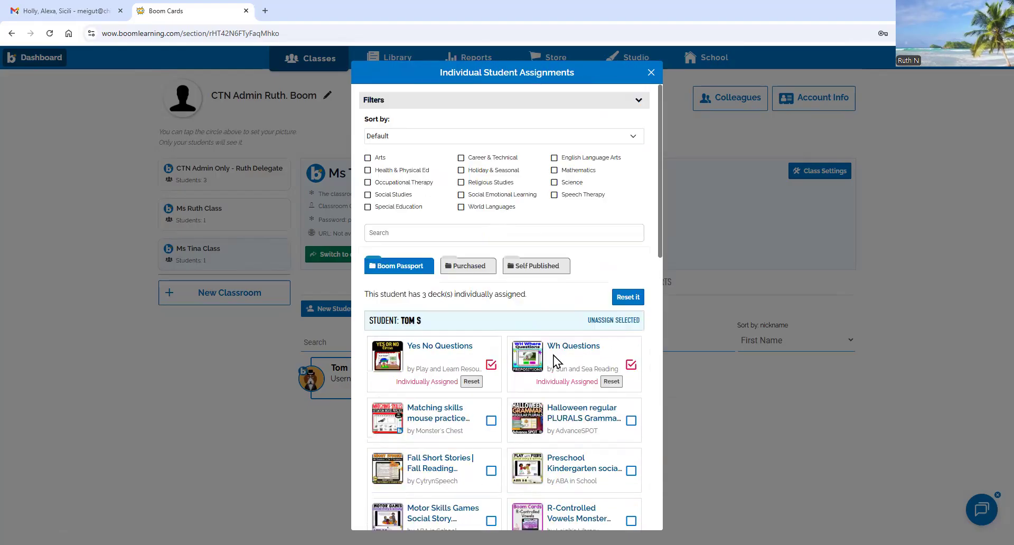
scroll(418, 359, "down", 12)
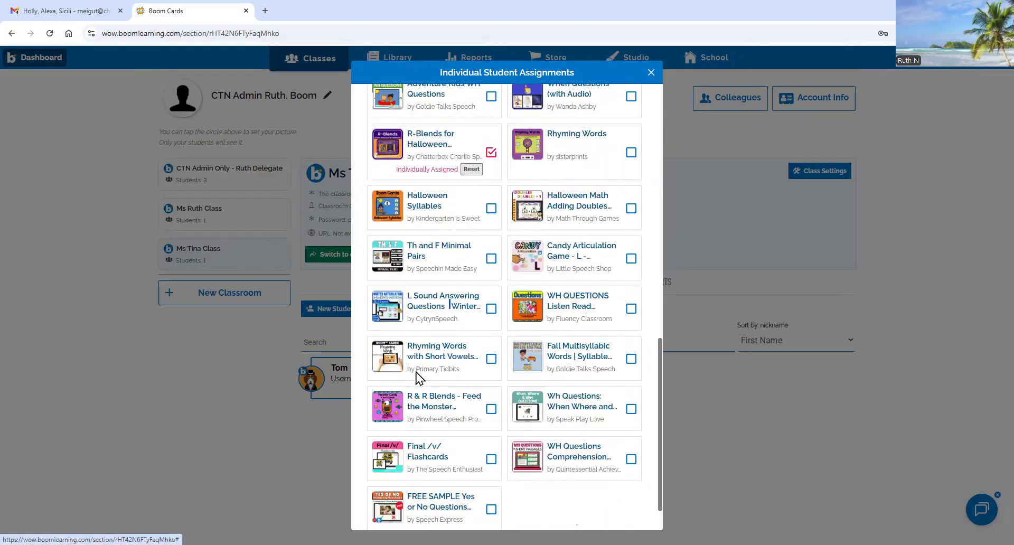
scroll(412, 390, "down", 1)
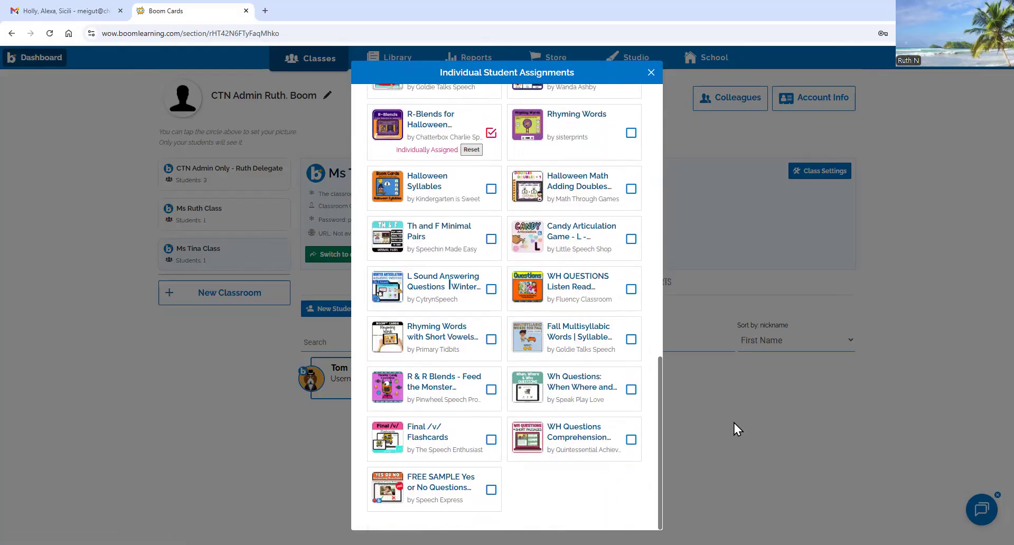
left_click(779, 410)
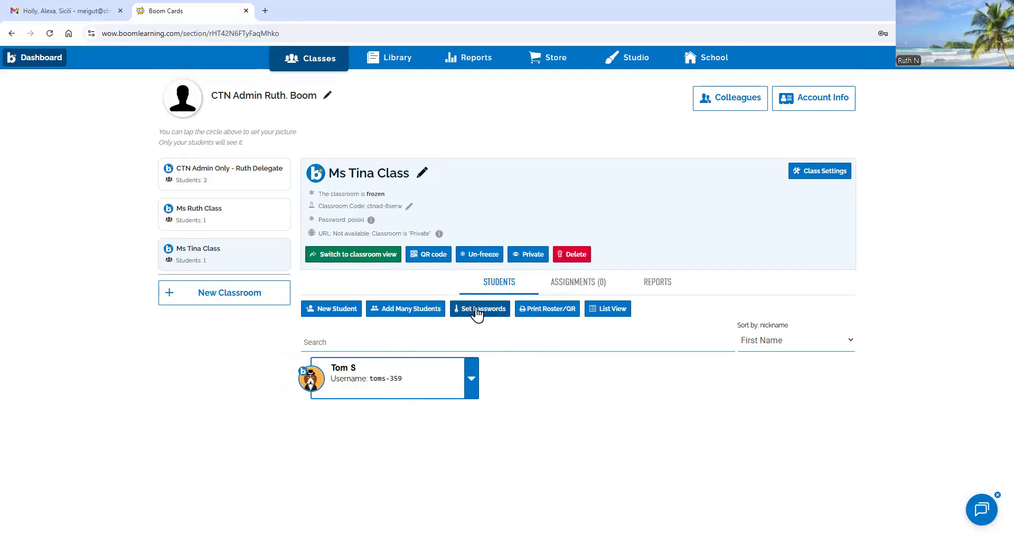
- Turn on picture passwords for the classroom and confirm the switch for everyone
left_click(475, 309)
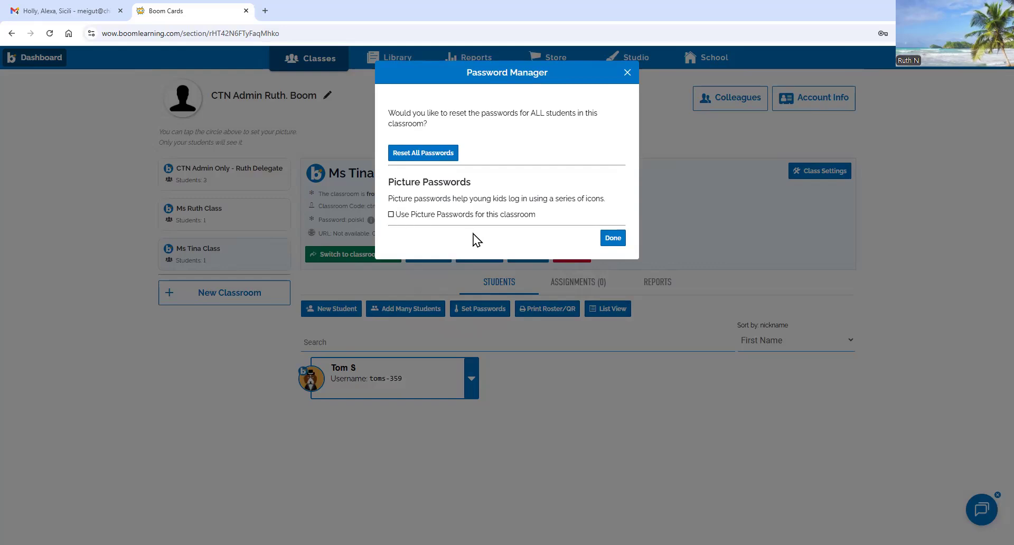
left_click(390, 216)
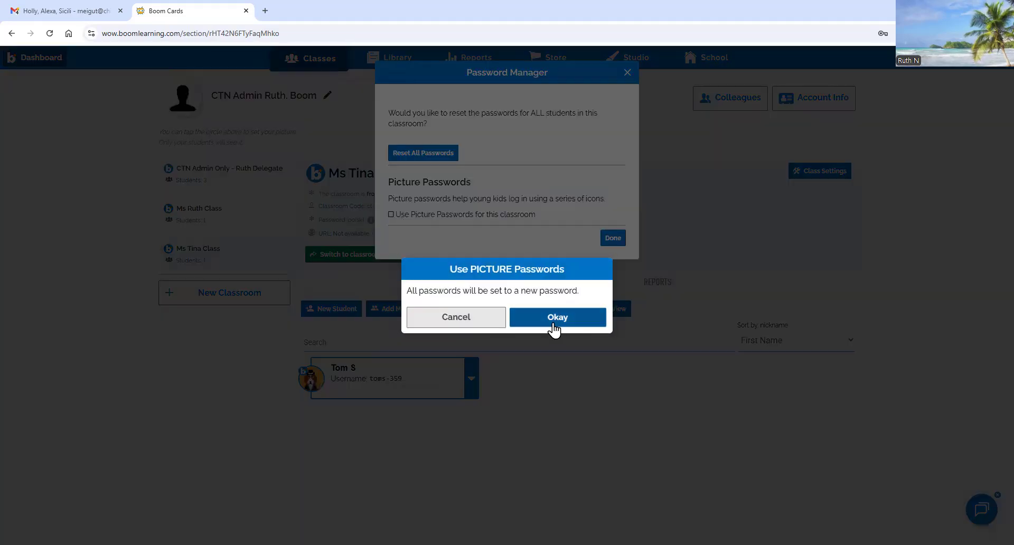
left_click(553, 319)
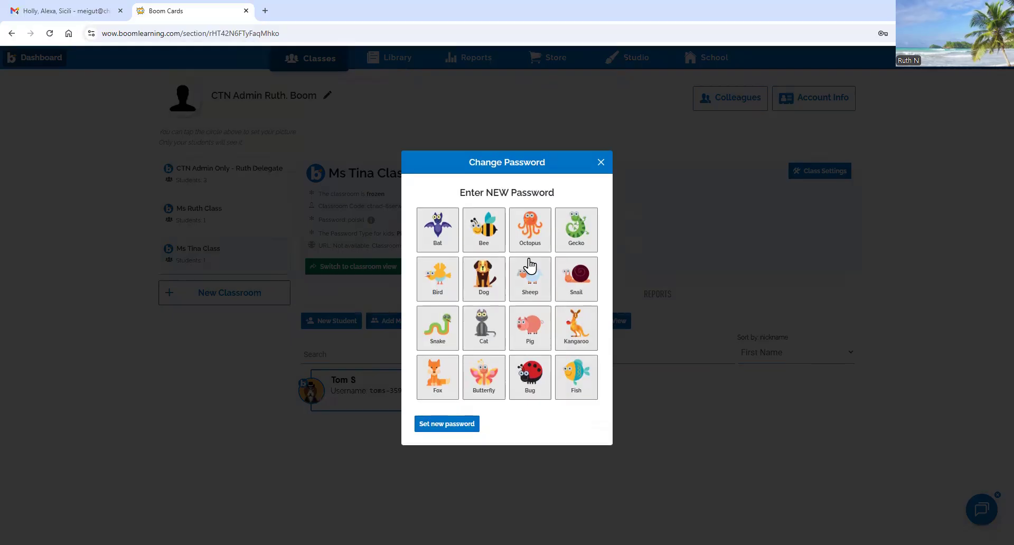
- Pick three pictures as the new password, save it for all students, and return to the Dashboard
left_click(436, 239)
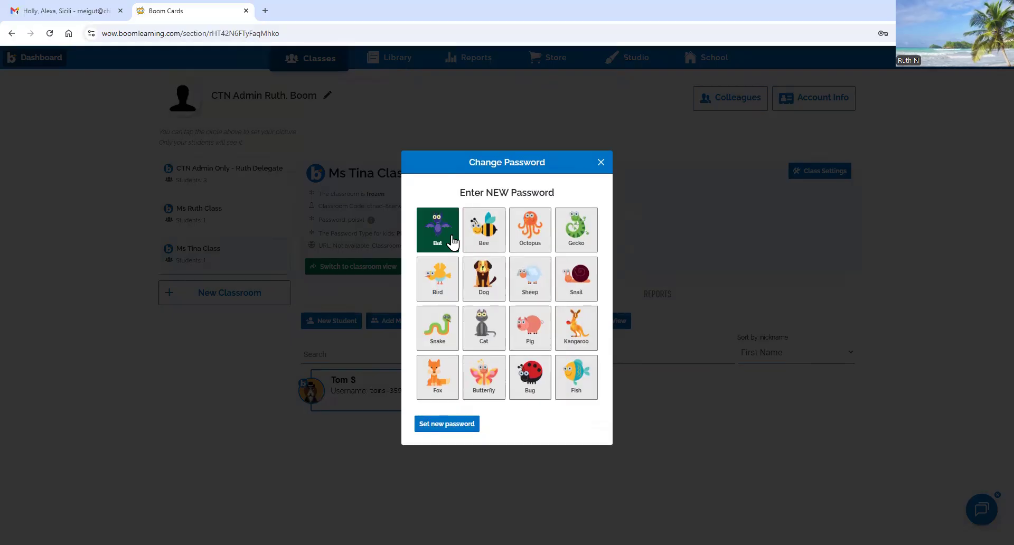
left_click(482, 243)
left_click(530, 232)
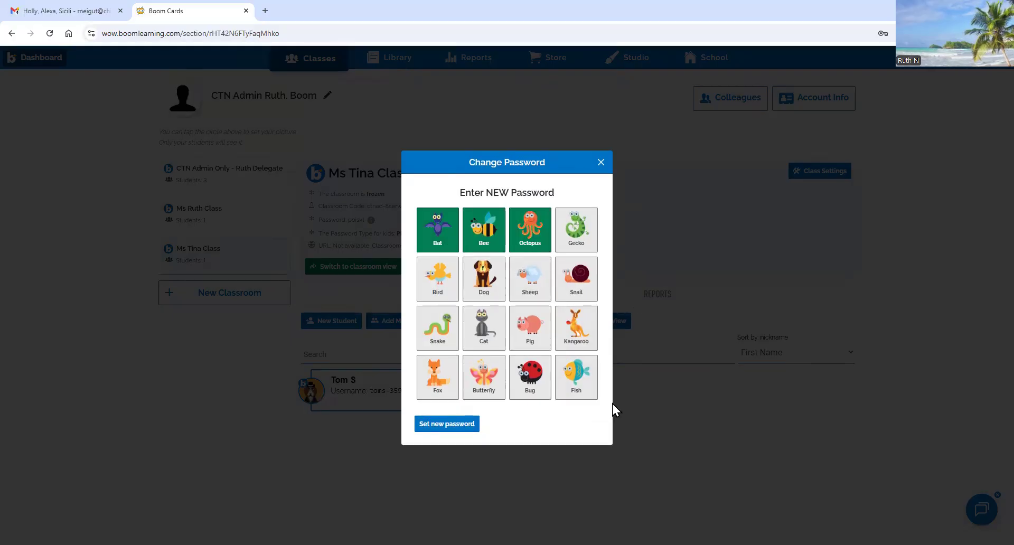
left_click(436, 427)
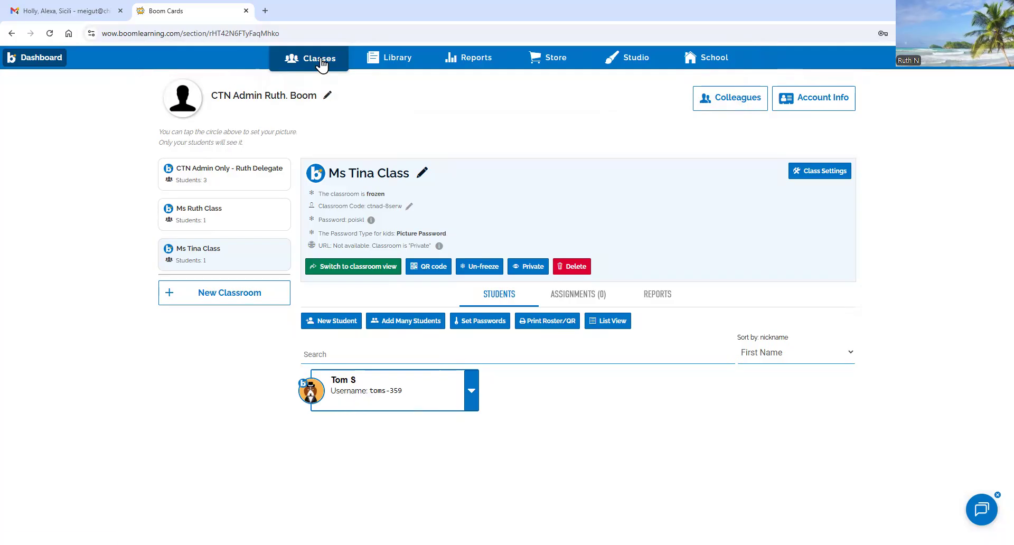
left_click(45, 58)
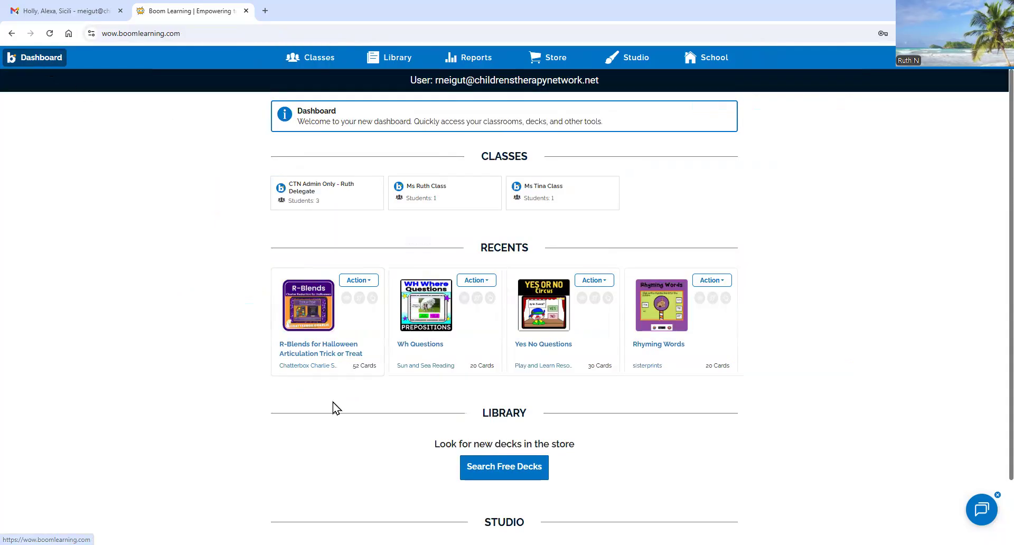
- Pass through the Classes page and open the Library listing the owned Boom Passport decks
scroll(366, 391, "down", 2)
scroll(346, 375, "up", 2)
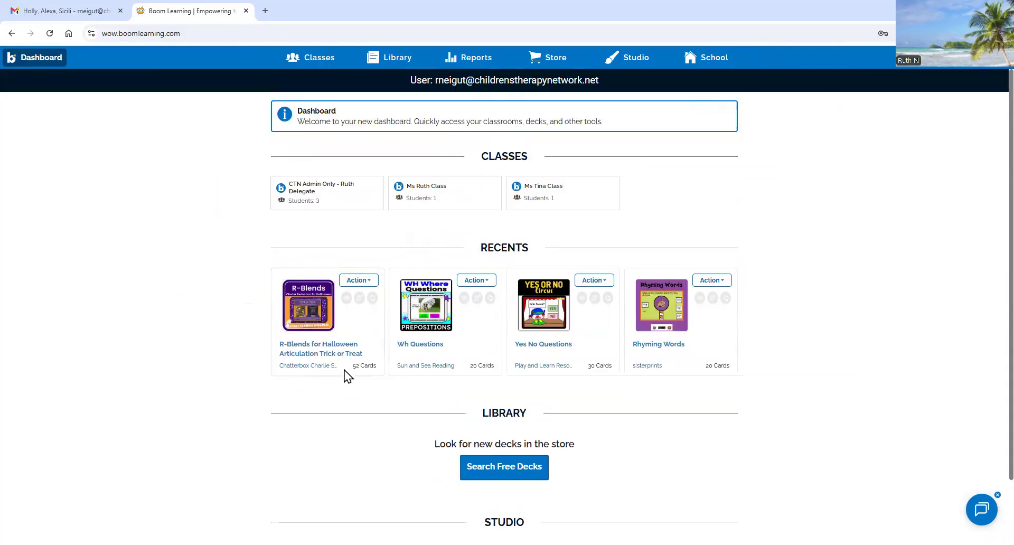
left_click(319, 62)
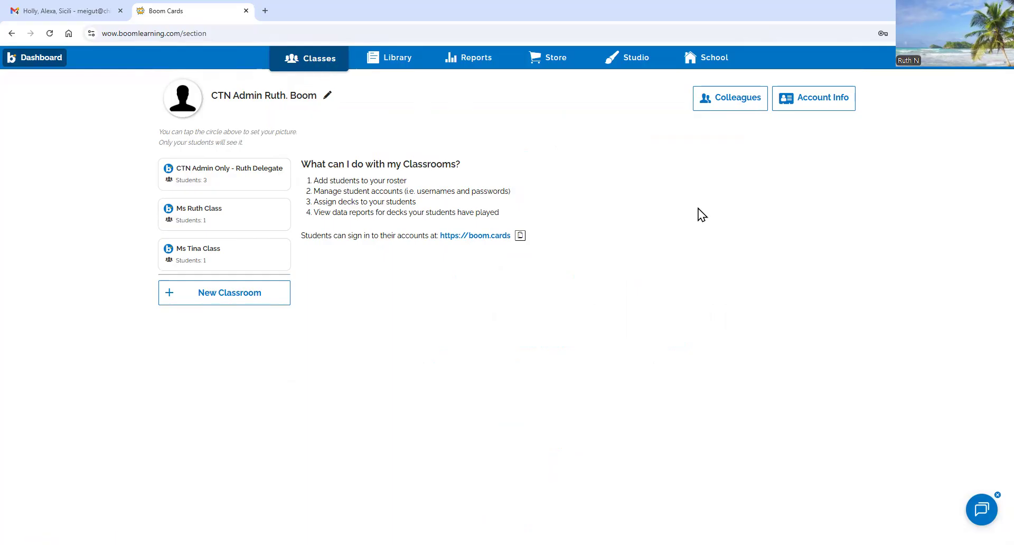
left_click(395, 64)
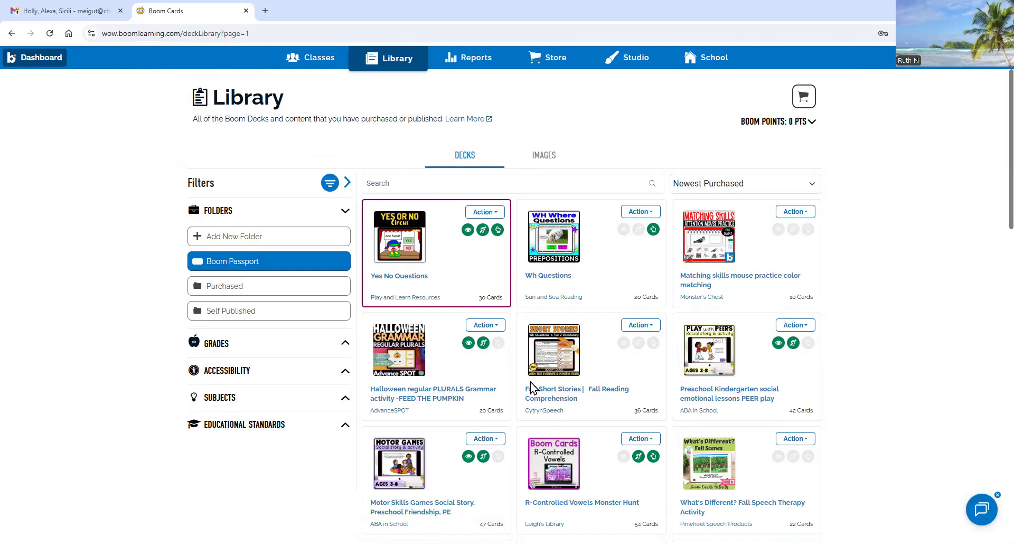
- Create a new library folder titled 'Wh Quesions' and open it
left_click(226, 239)
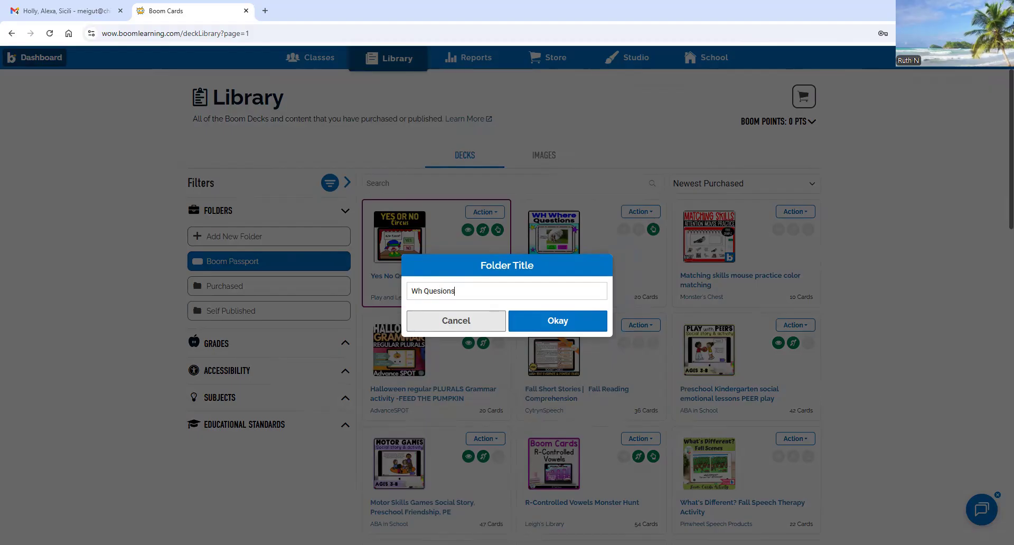
left_click(539, 322)
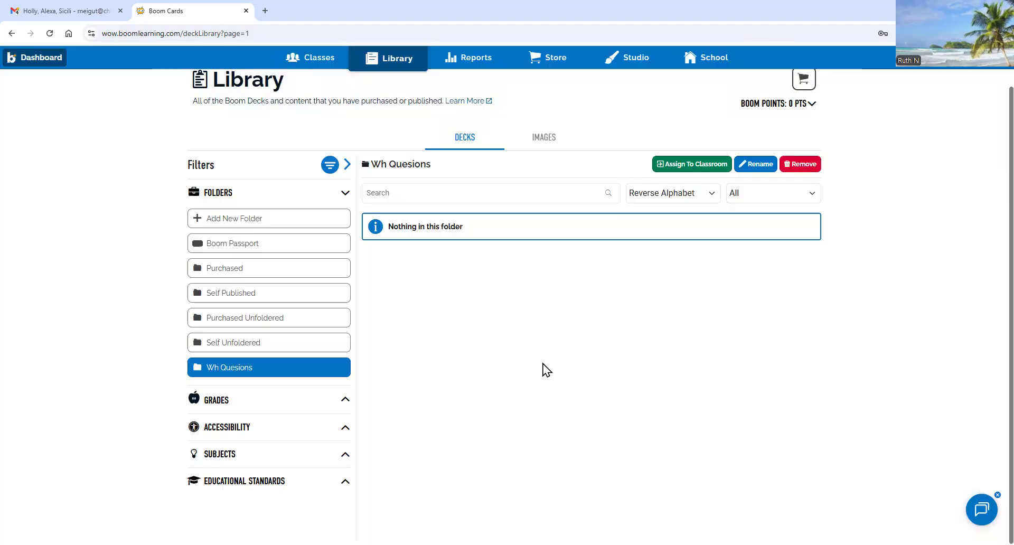
left_click(264, 368)
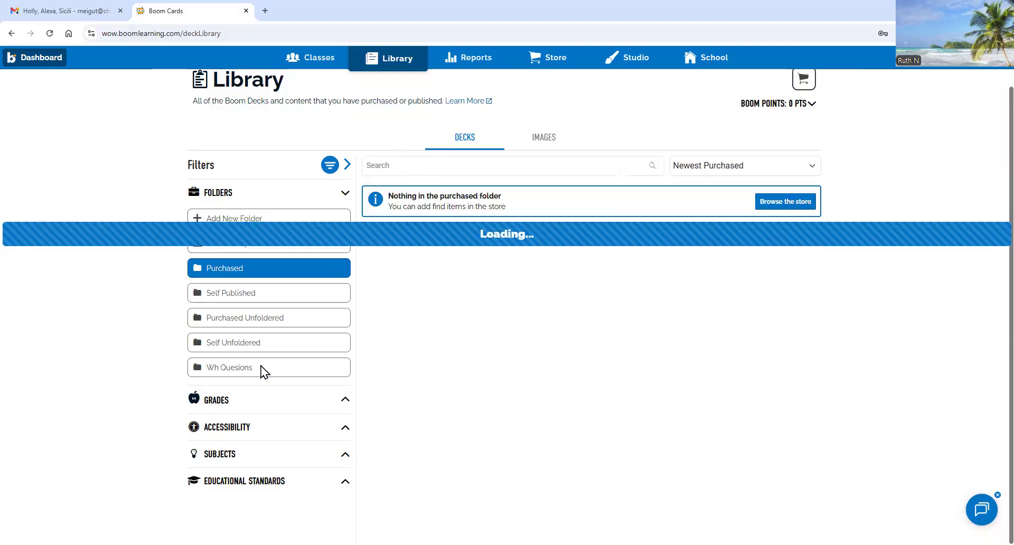
left_click(235, 373)
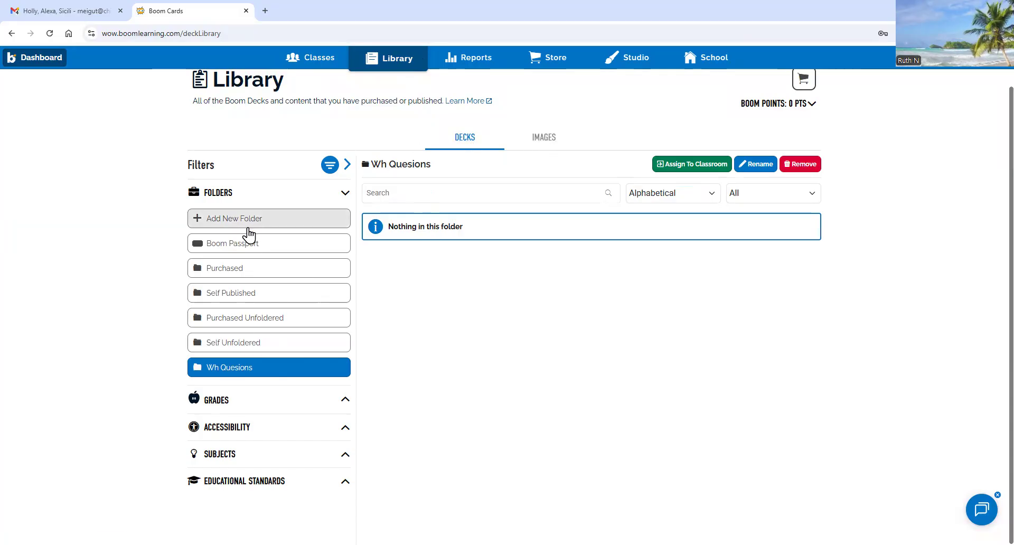
- Browse Classes, the image library and the Boom Passport decks, ending in the Purchased folder
scroll(280, 172, "up", 1)
left_click(324, 63)
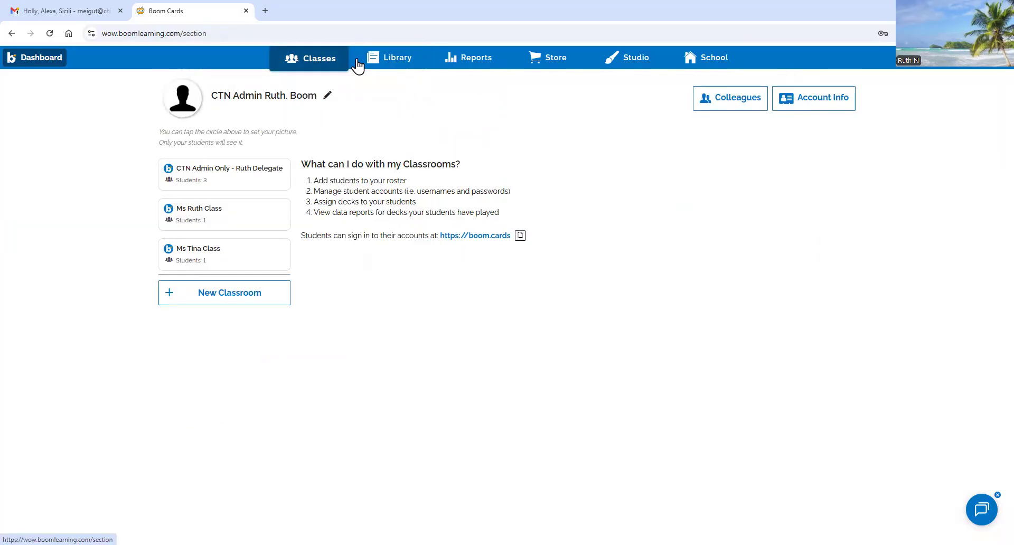
left_click(385, 65)
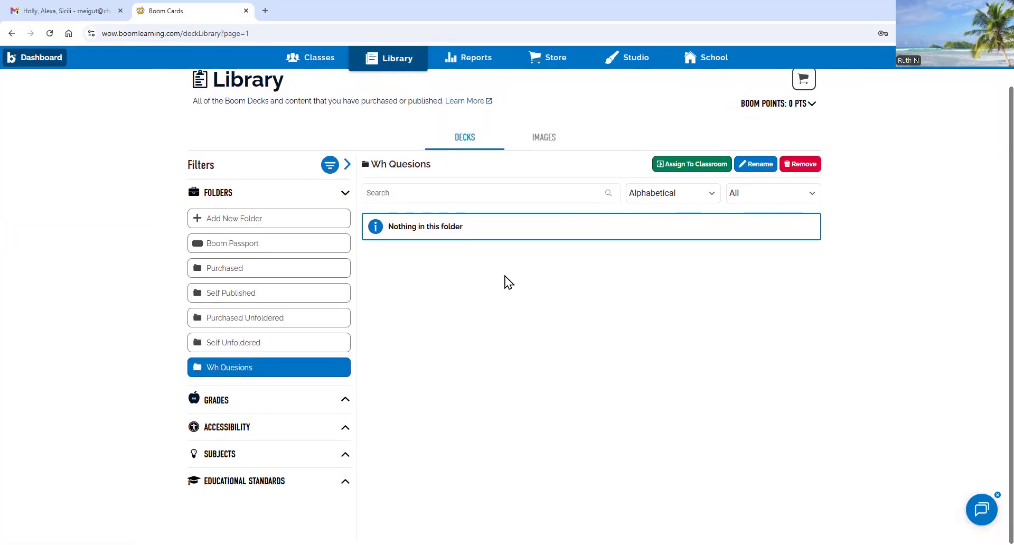
left_click(538, 138)
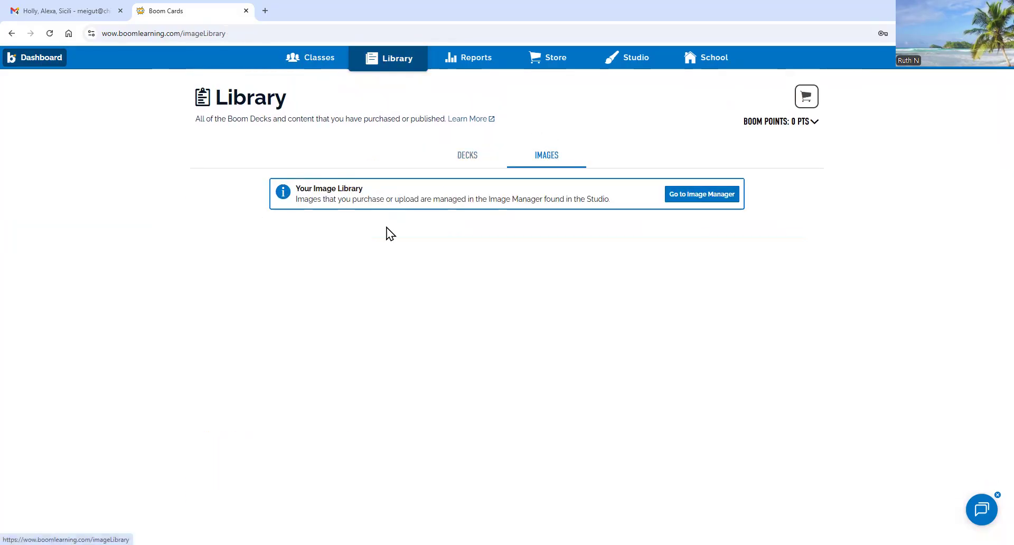
left_click(459, 157)
left_click(241, 247)
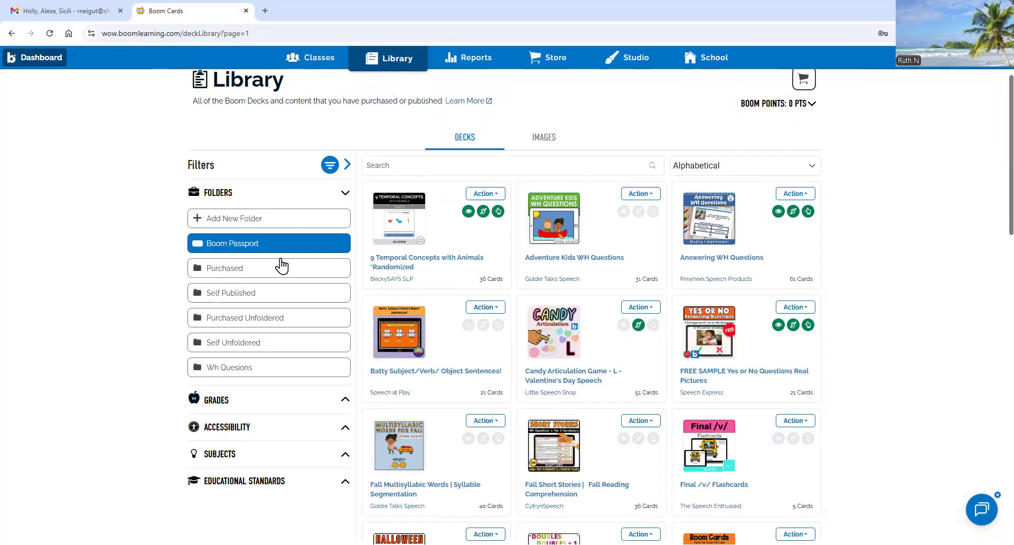
left_click(250, 248)
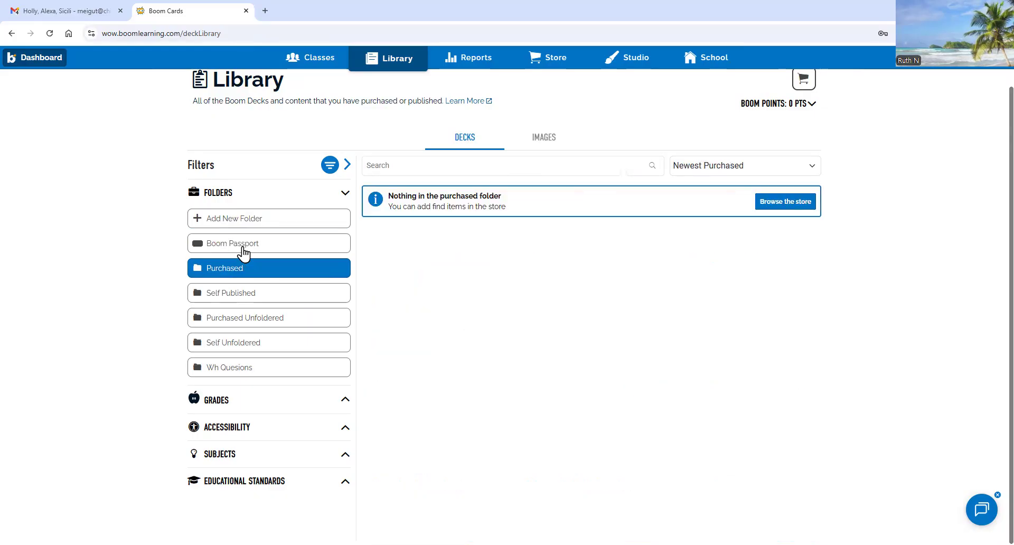
- Drag the Wh Questions deck into the 'Wh Quesions' folder, verify it, and start a 'Y/N Questions' folder
left_click(244, 247)
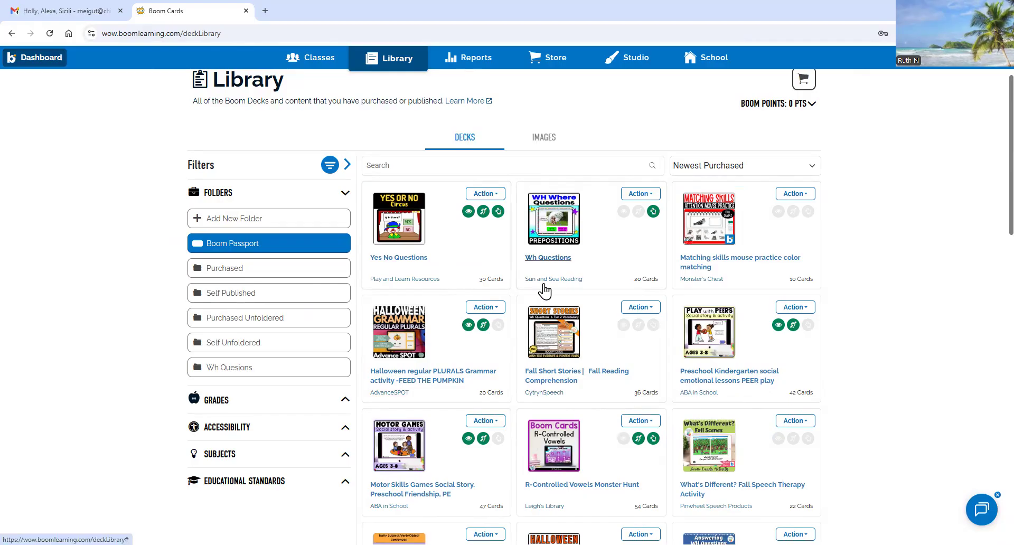
mouse_move(409, 211)
left_mouse_down()
mouse_move(377, 254)
mouse_move(417, 201)
left_mouse_up()
left_click_drag(560, 232, 340, 380)
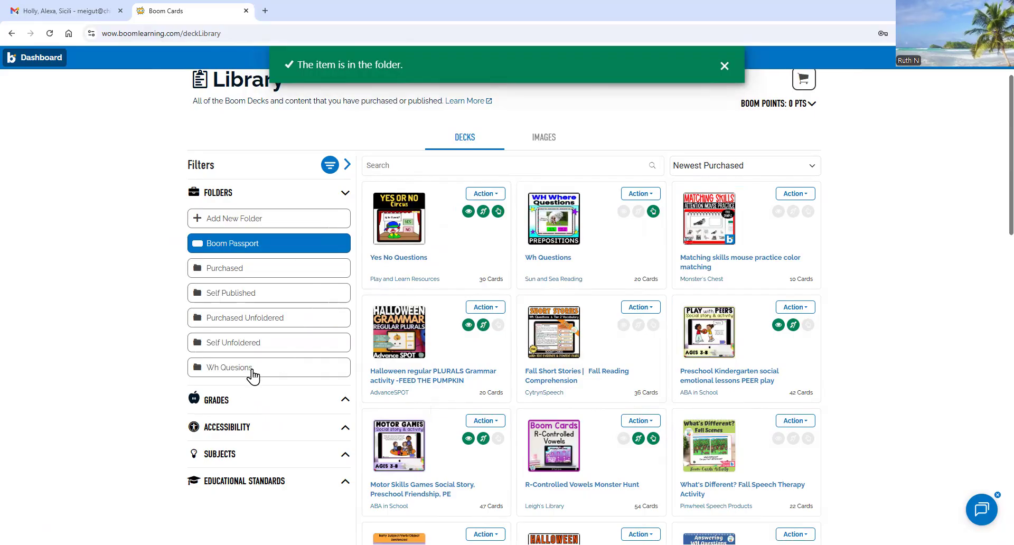
left_click(248, 379)
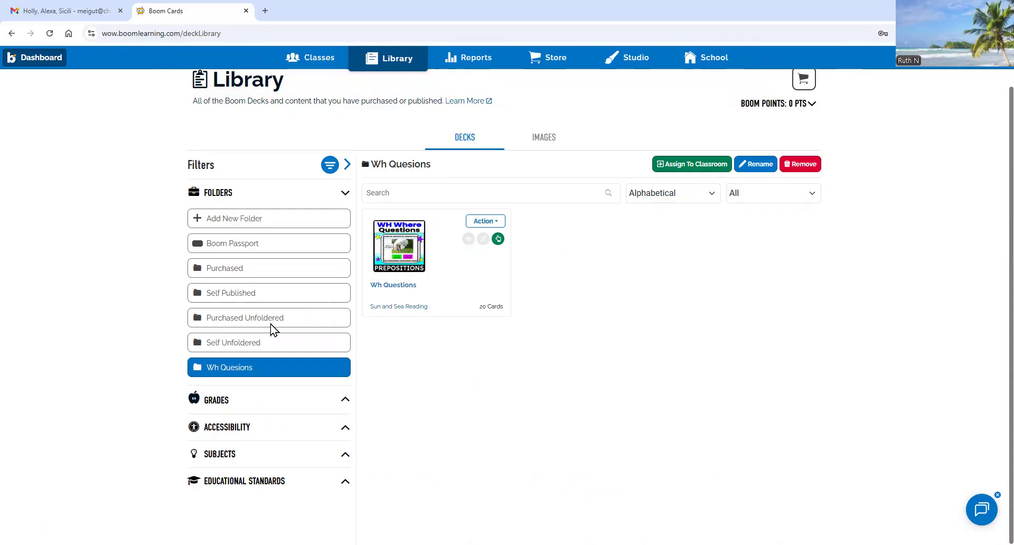
left_click(244, 221)
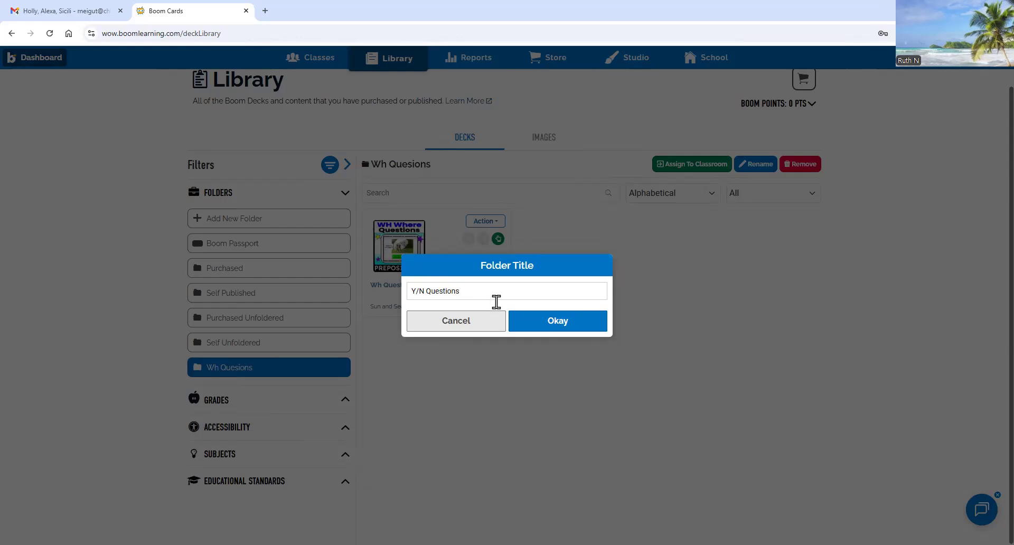
- Create the Y/N Questions folder and drag the Yes No Questions deck, found by searching 'yes', into it
left_click(556, 319)
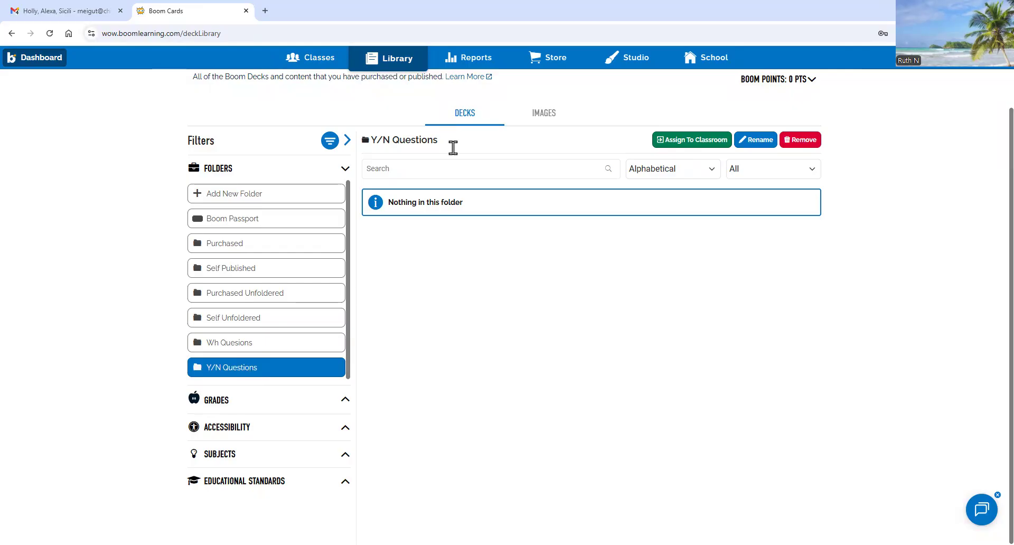
scroll(465, 169, "up", 1)
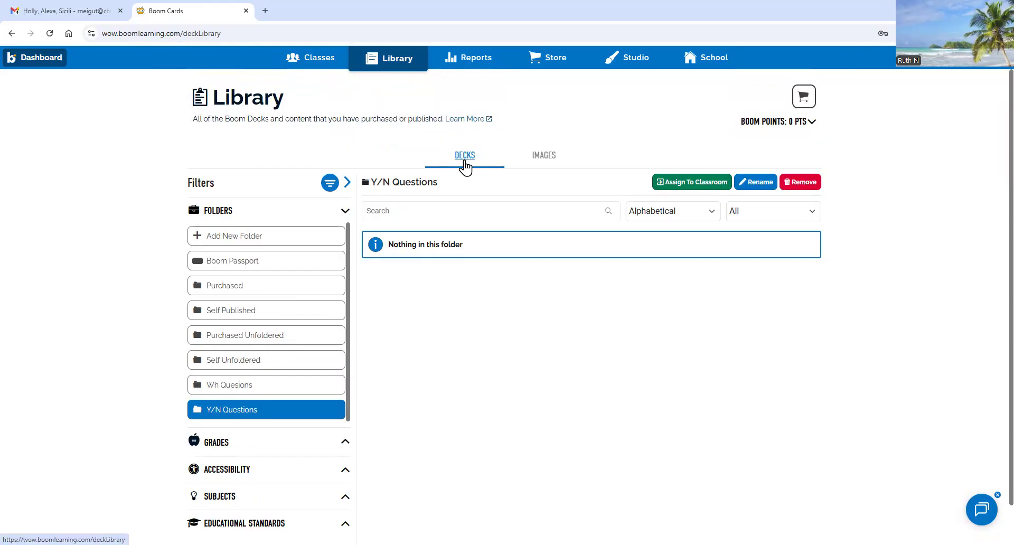
left_click(245, 270)
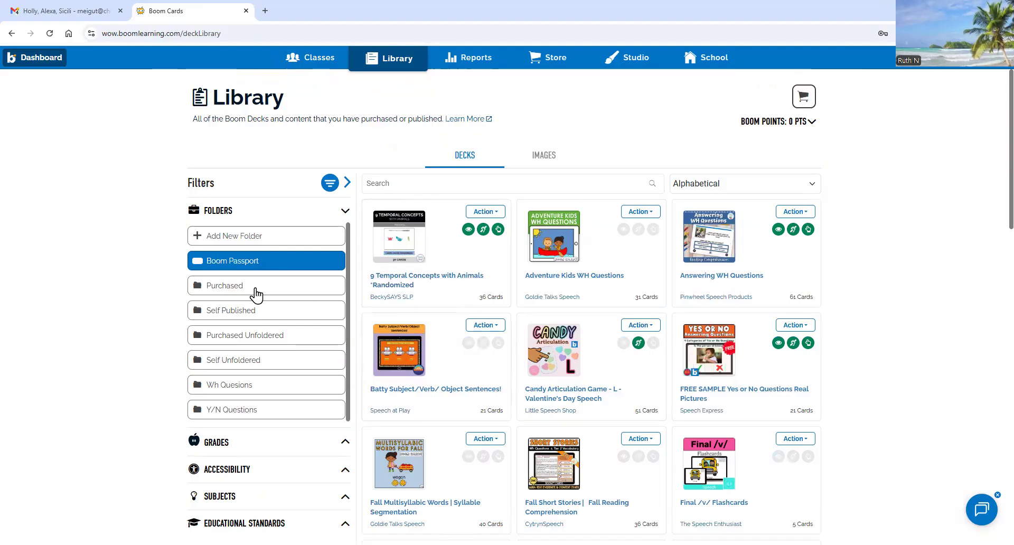
left_click(461, 185)
type("yes no")
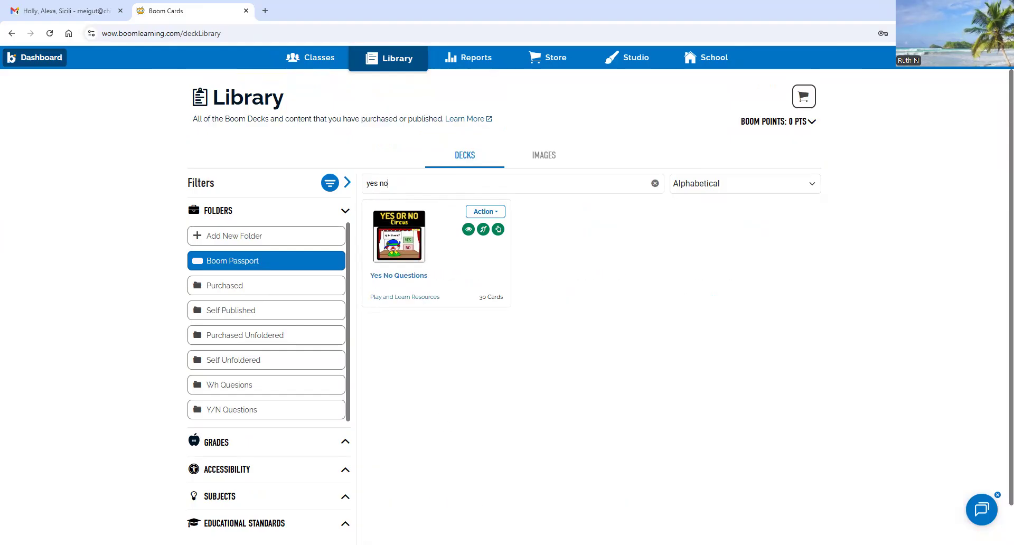
left_click_drag(396, 260, 274, 415)
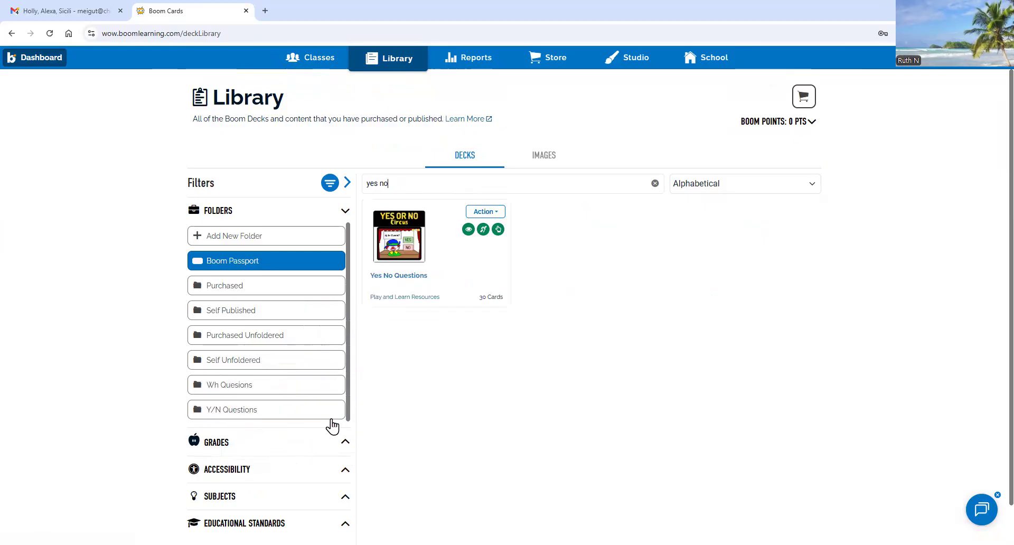
- Check the Y/N Questions and Wh Quesions folder contents, then head to the Store
left_click(301, 417)
left_click(263, 386)
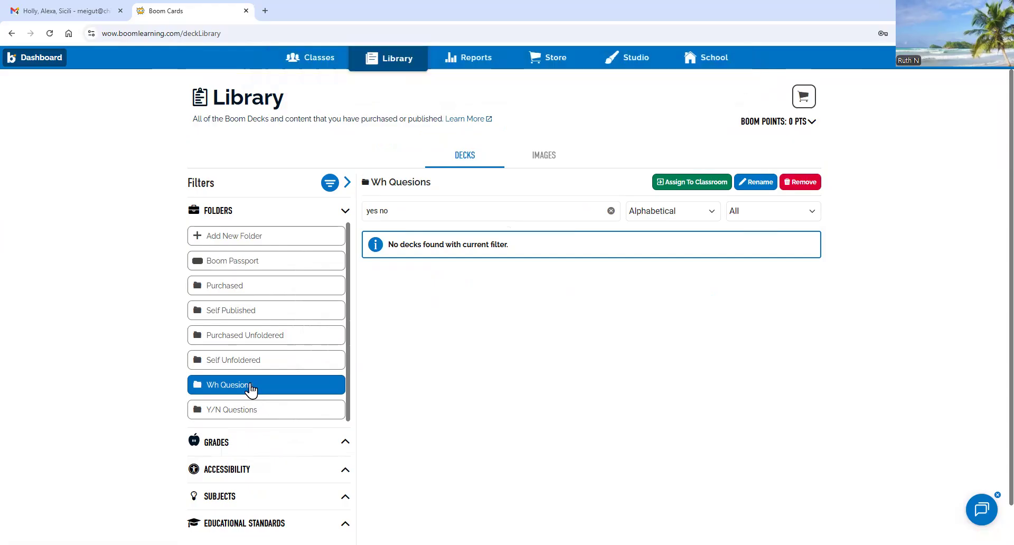
left_click(252, 412)
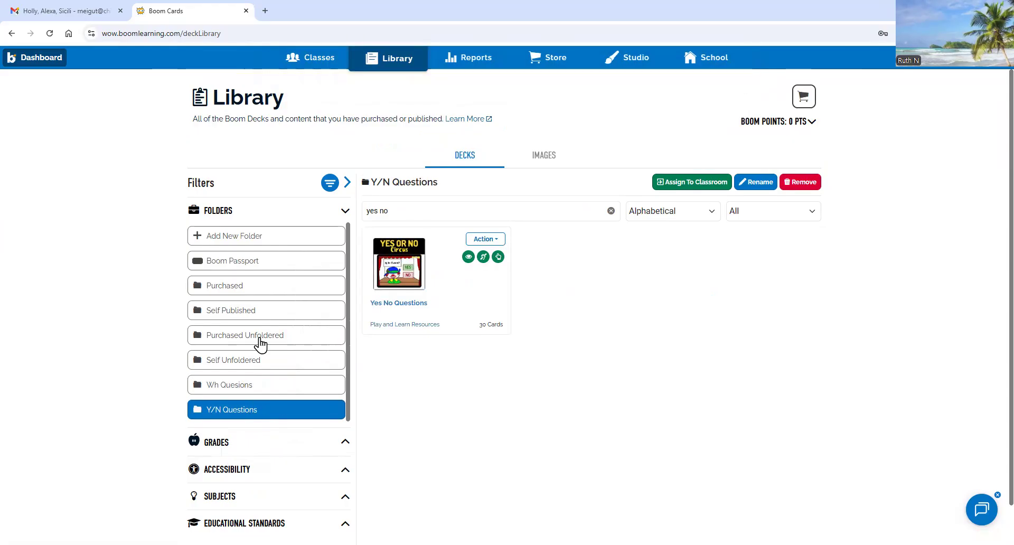
left_click(251, 264)
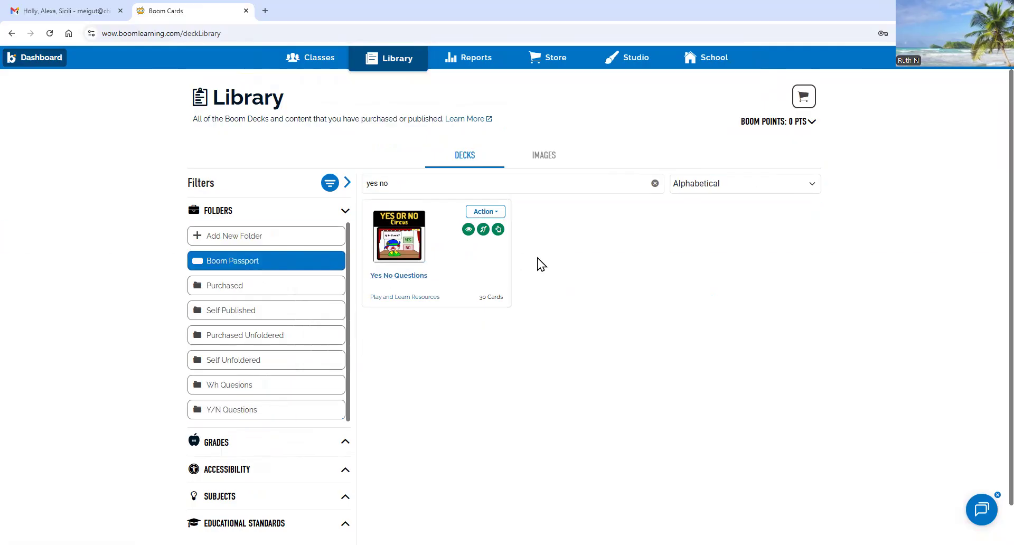
left_click(561, 63)
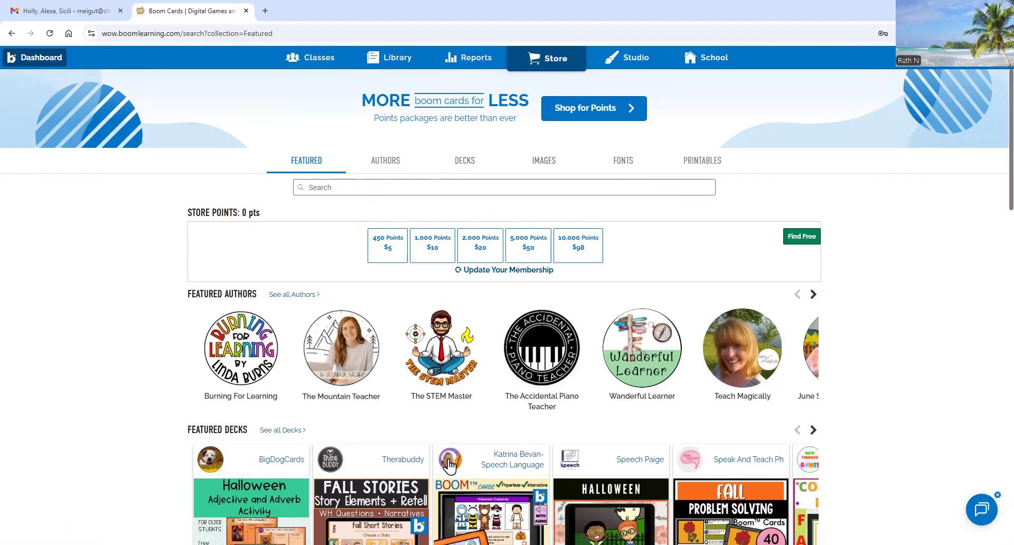
- Browse the store's Decks listing and preview the Drawing Conclusions deck
scroll(449, 459, "down", 8)
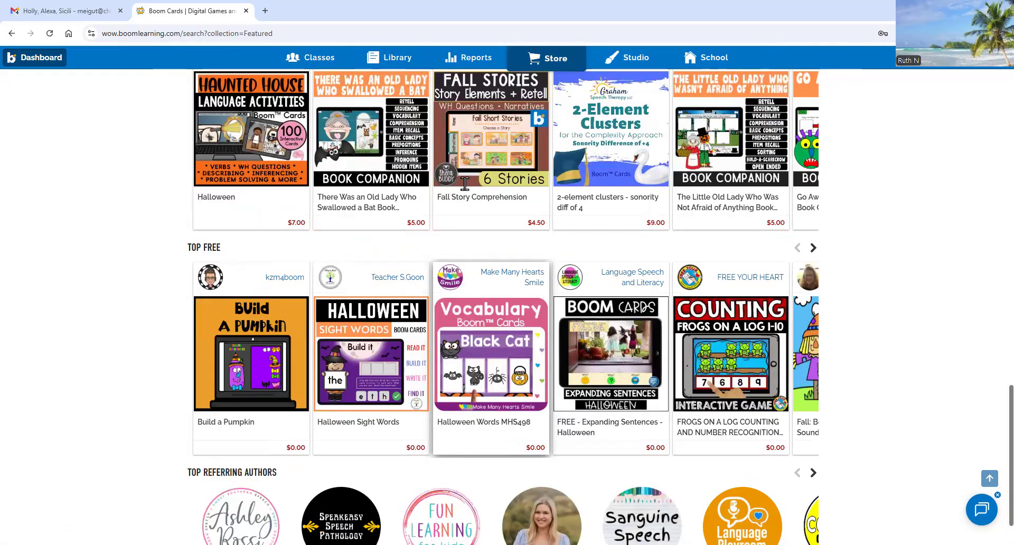
scroll(465, 169, "up", 8)
left_click(464, 161)
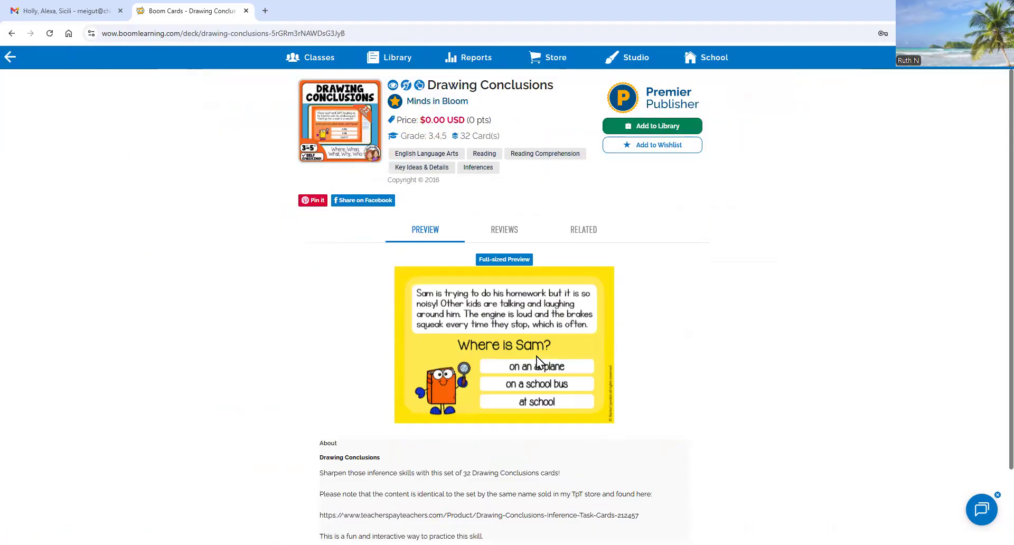
scroll(536, 356, "down", 2)
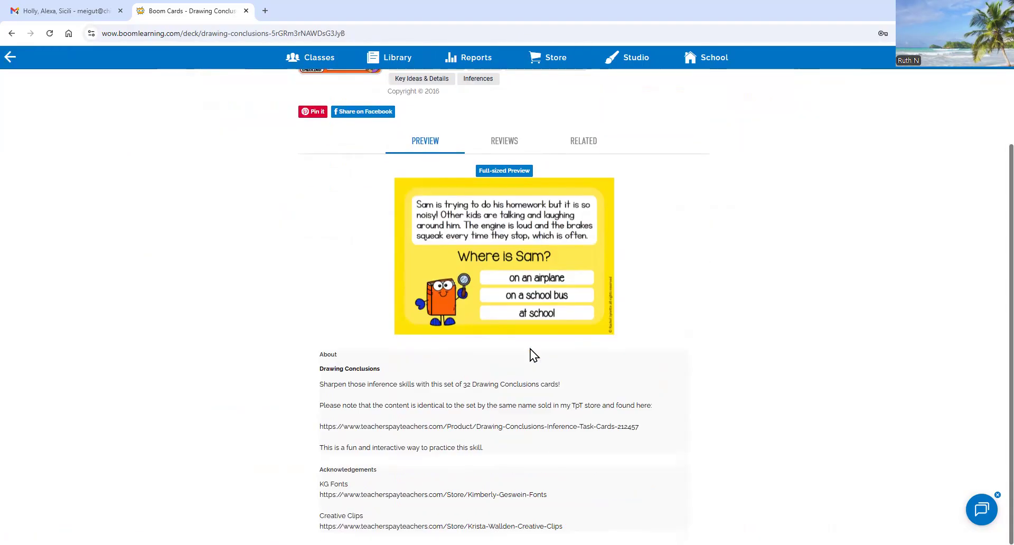
scroll(511, 361, "up", 2)
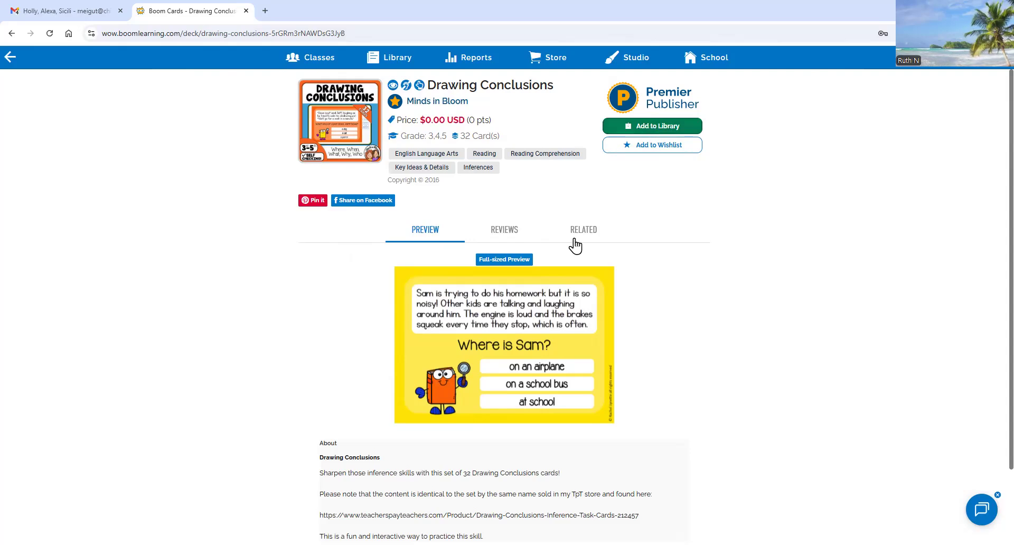
scroll(533, 259, "down", 2)
scroll(552, 280, "up", 2)
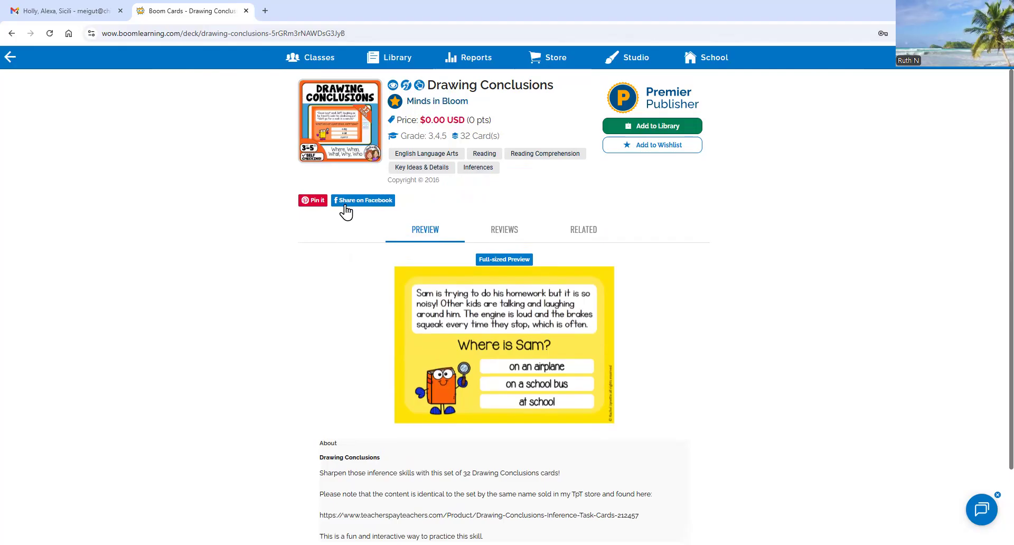
- Add the free 32-card Drawing Conclusions deck to the library and return to the deck results
left_click(642, 132)
left_click(549, 306)
left_click(525, 307)
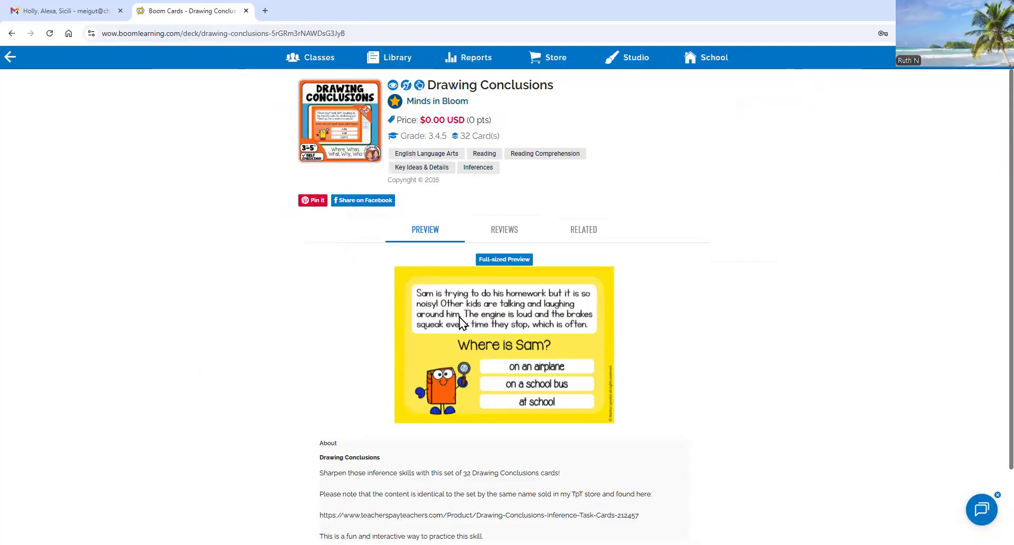
left_click(10, 57)
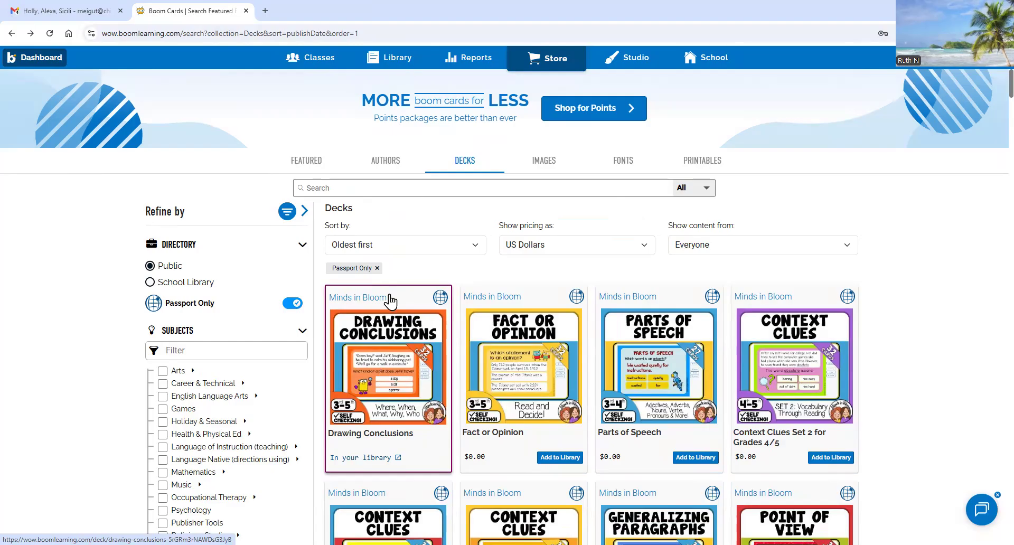
- Return to the deck library and launch the Drawing Conclusions deck in Presentation Mode
key("alt+Left")
left_click(51, 36)
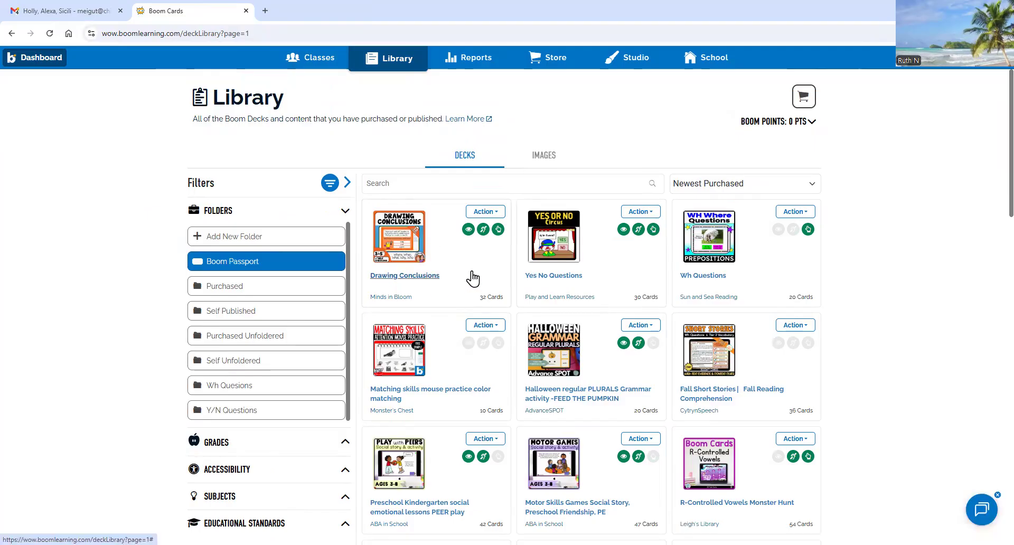
left_click(496, 214)
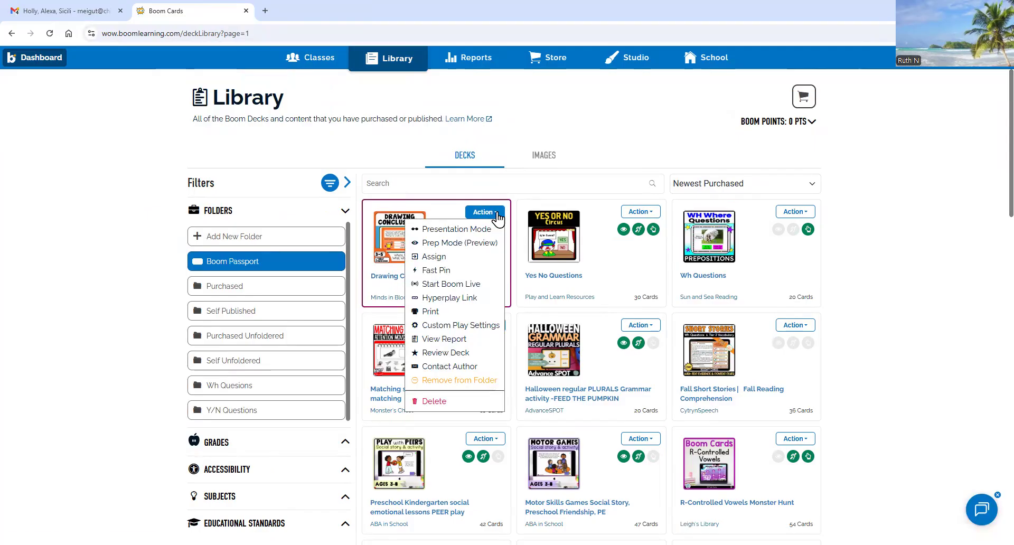
left_click(458, 239)
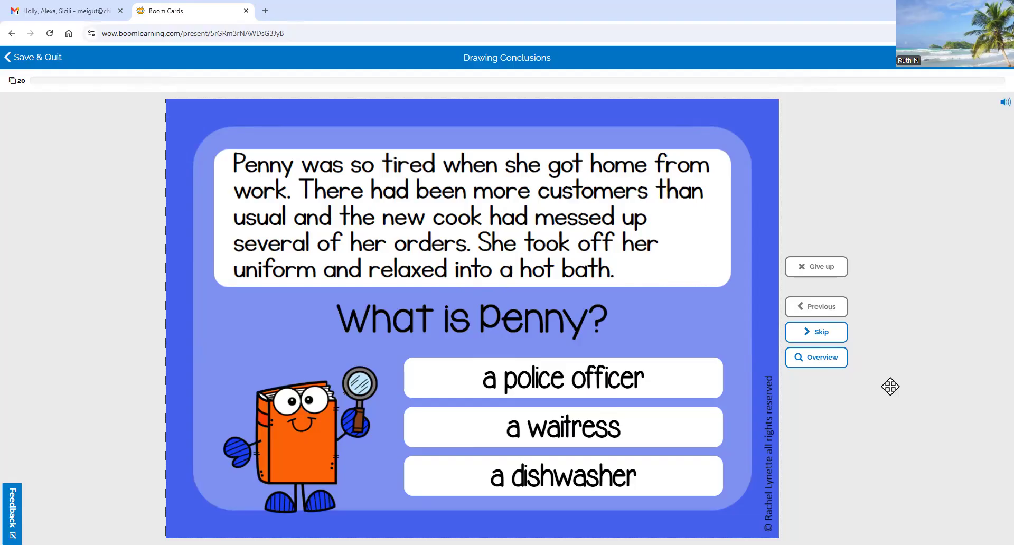
- Answer Penny's job card with 'a police officer', then 'a waitress', and Save & Quit to the library
left_click(690, 375)
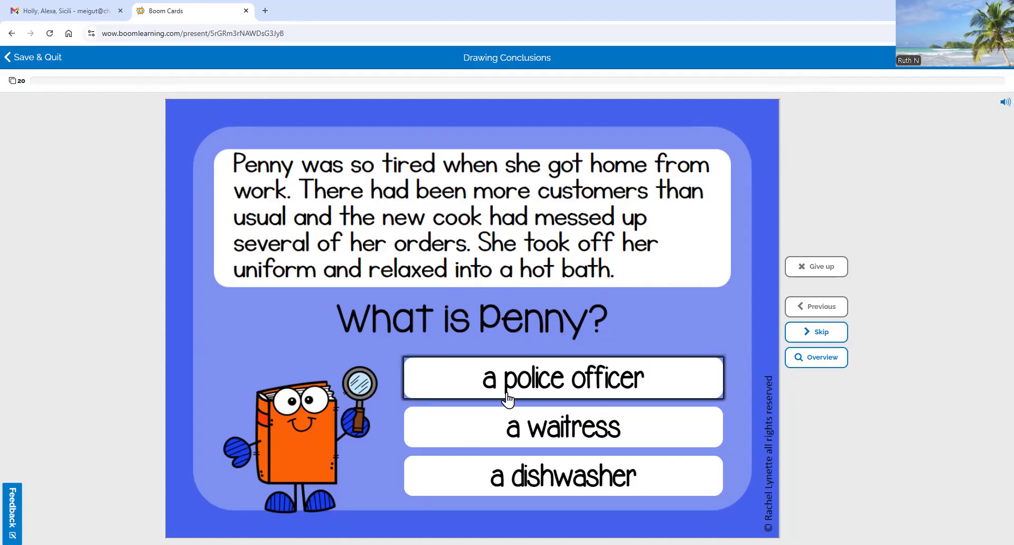
left_click(481, 388)
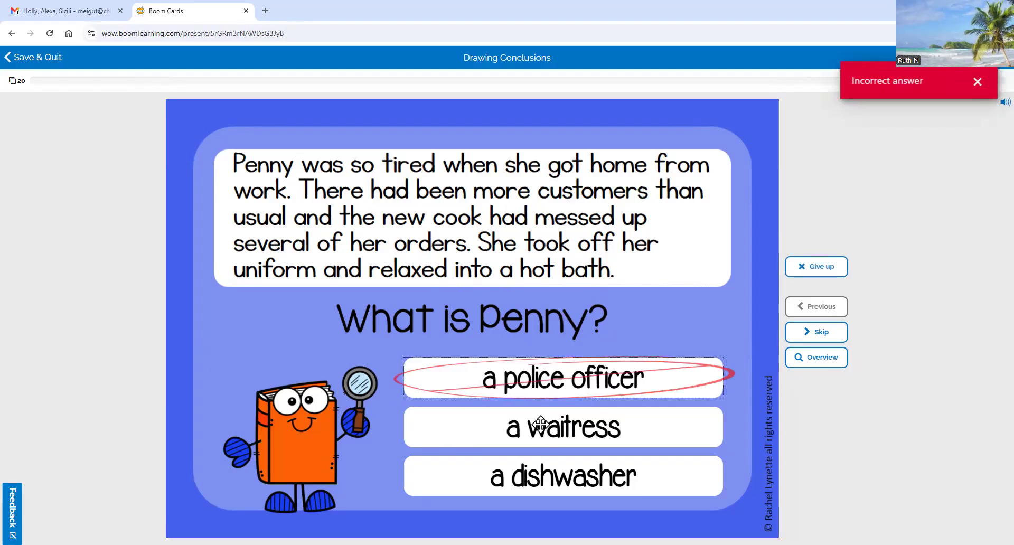
left_click(551, 436)
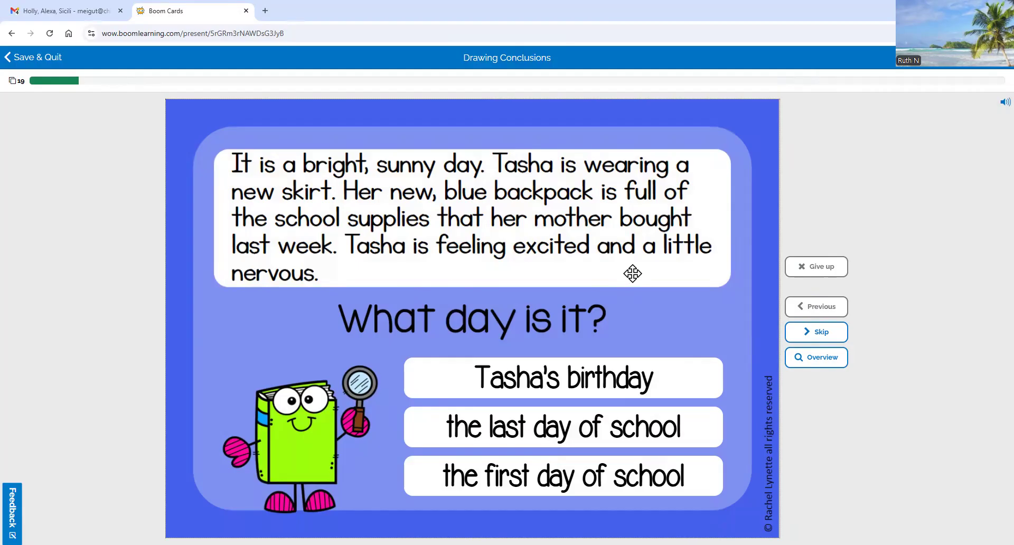
left_click(8, 59)
left_click(557, 306)
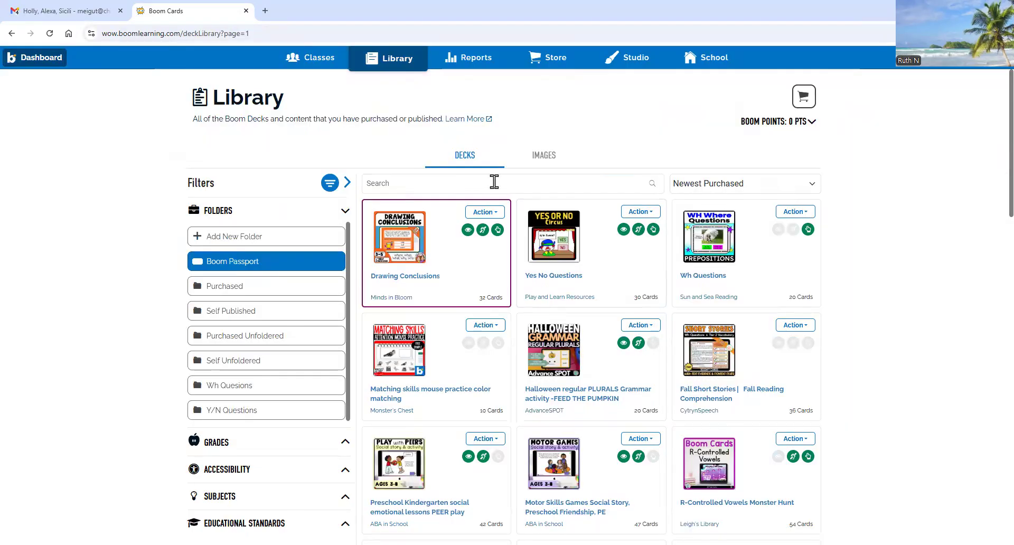
- Move through Reports and Library to Classes, then open the CTN Admin Only classroom
left_click(470, 66)
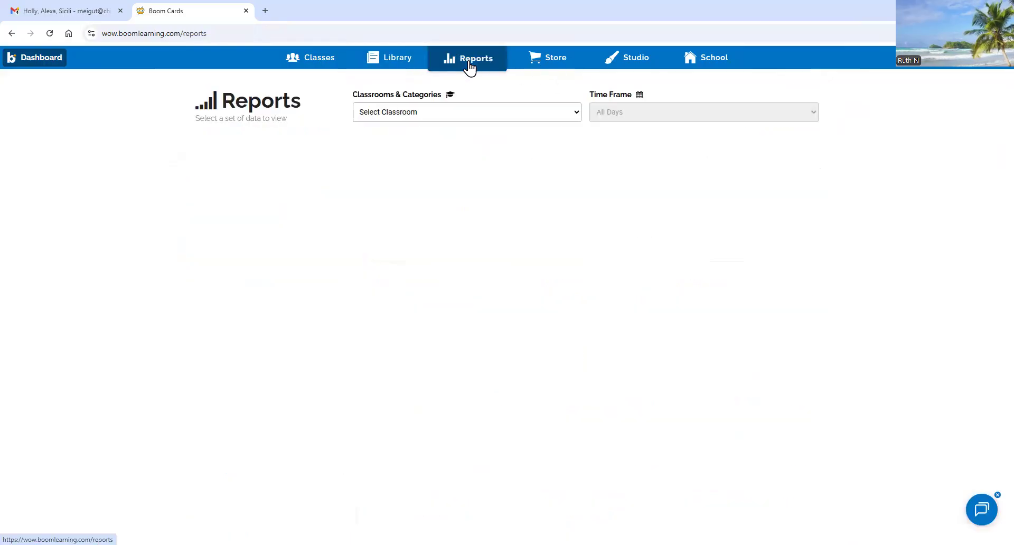
left_click(385, 58)
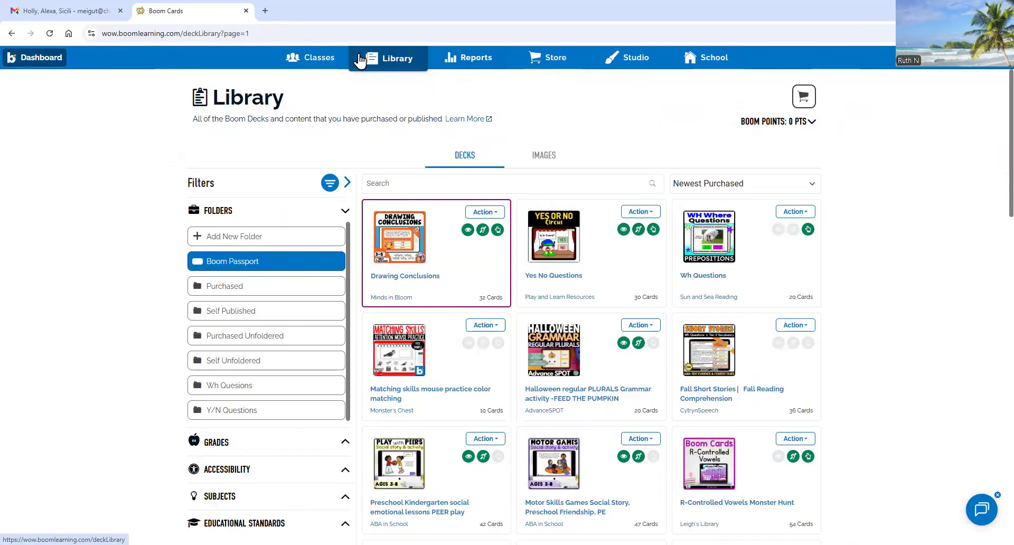
left_click(322, 63)
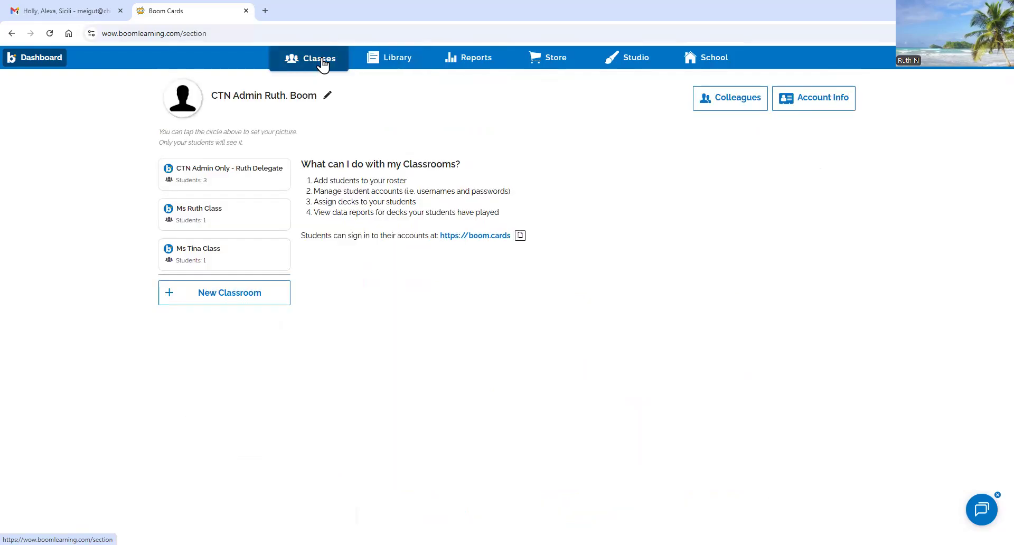
left_click(218, 179)
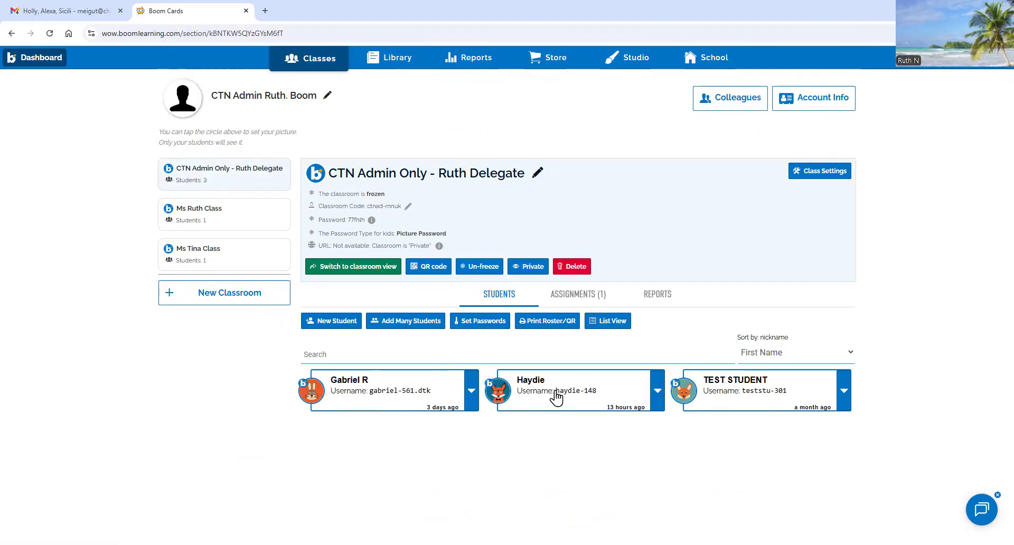
- Open the Report for the second student from their card's dropdown
left_click(658, 391)
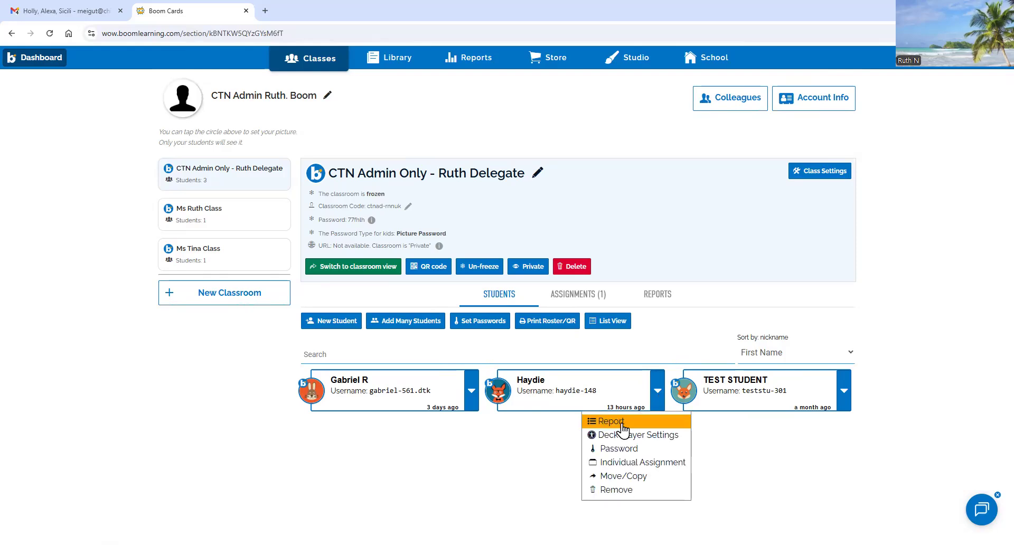
left_click(666, 417)
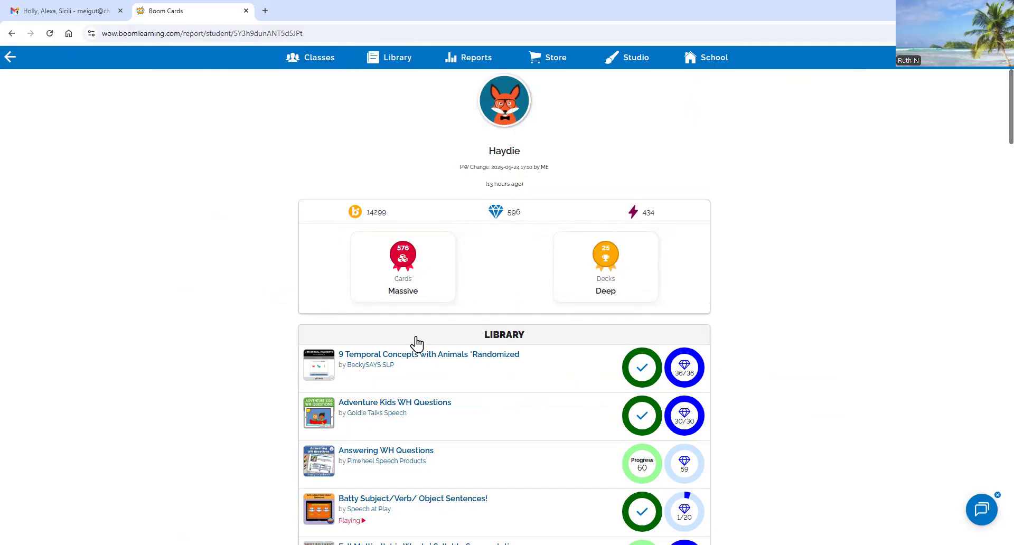
- Review the student's per-deck Library progress and Recent Plays, then return to the Classes page
scroll(416, 338, "down", 15)
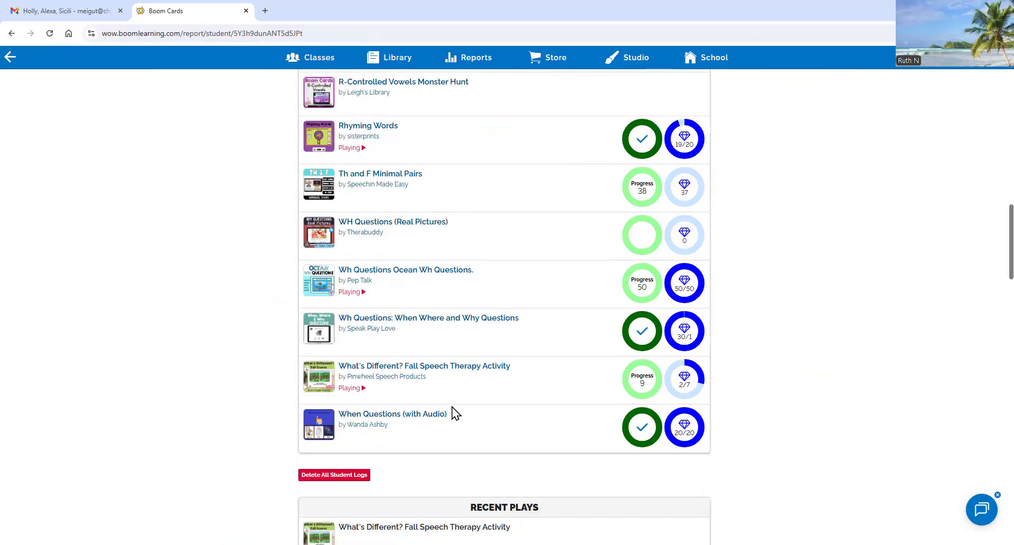
scroll(502, 448, "up", 15)
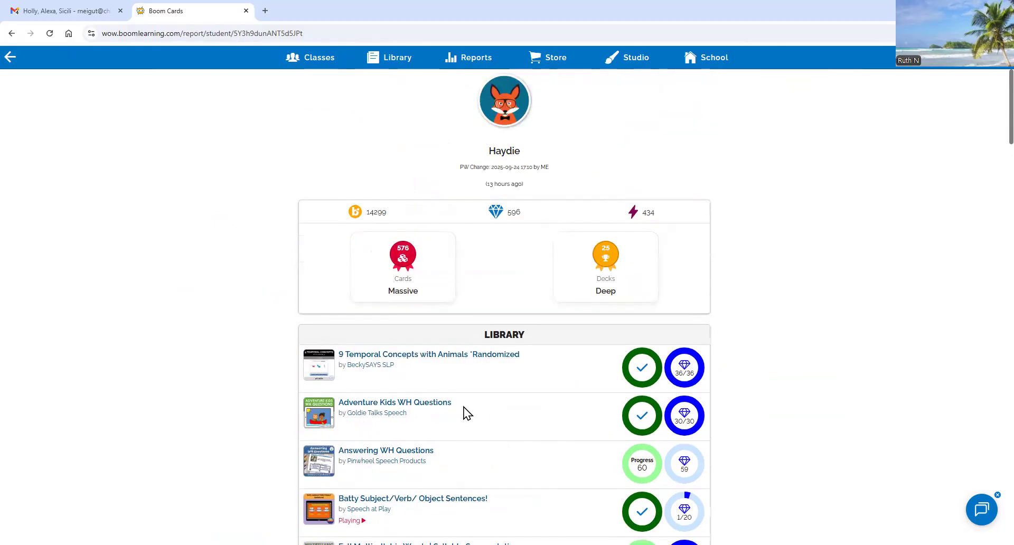
scroll(464, 407, "down", 12)
scroll(460, 406, "down", 10)
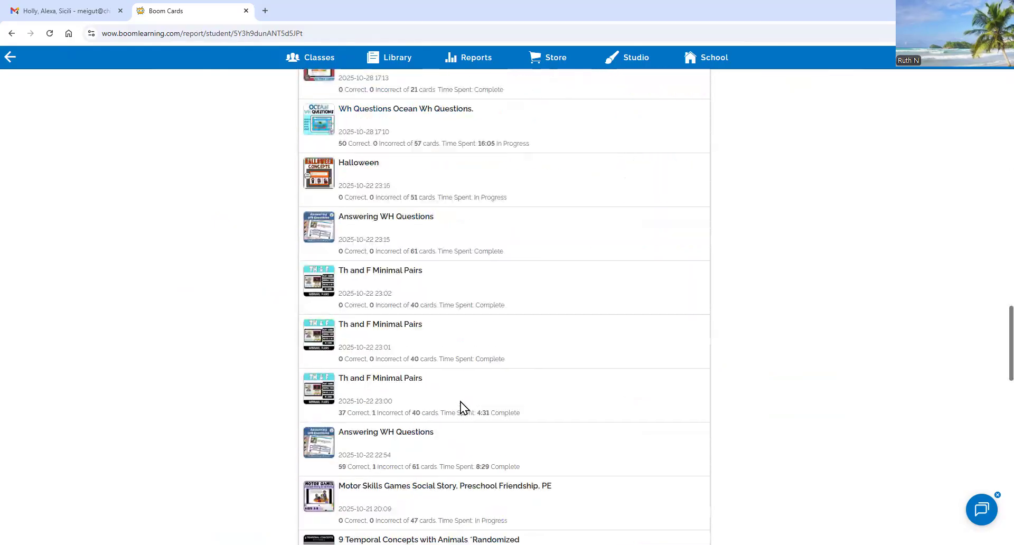
scroll(460, 400, "up", 10)
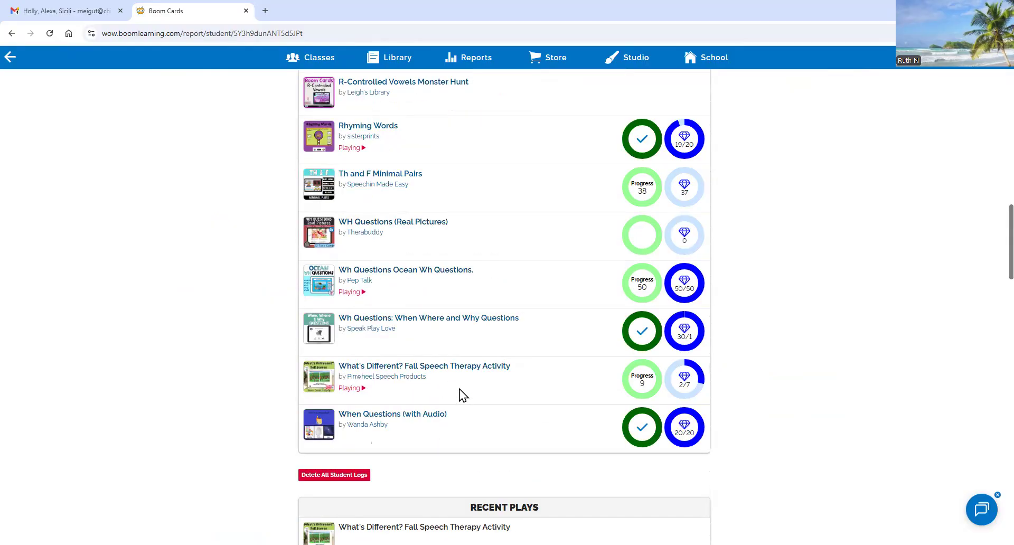
scroll(676, 368, "up", 4)
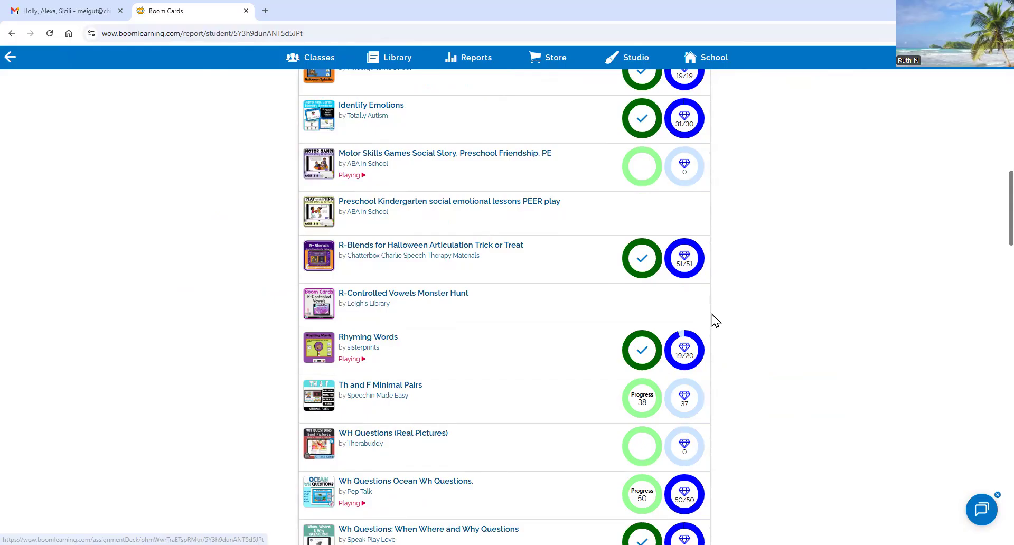
scroll(293, 451, "up", 20)
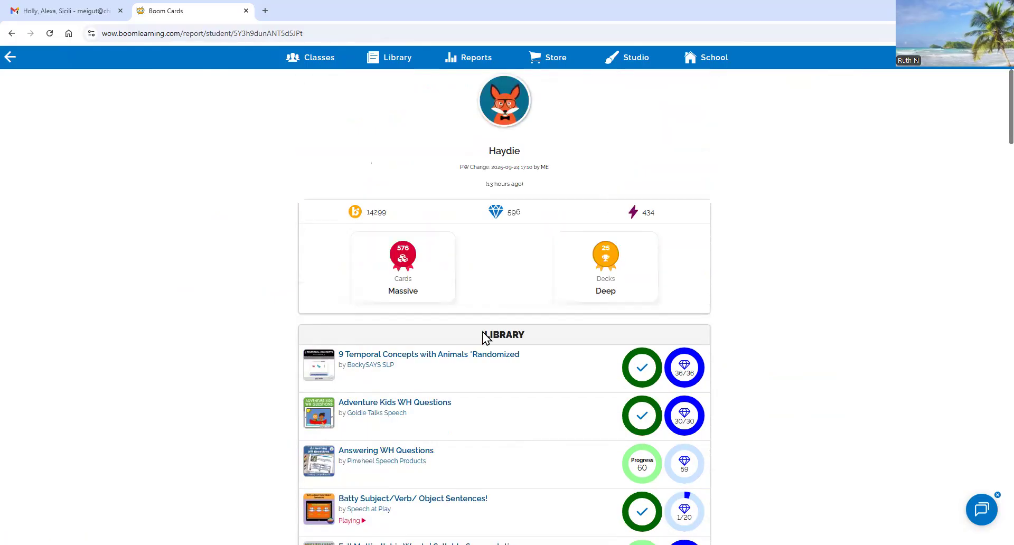
scroll(481, 328, "down", 8)
scroll(480, 308, "down", 12)
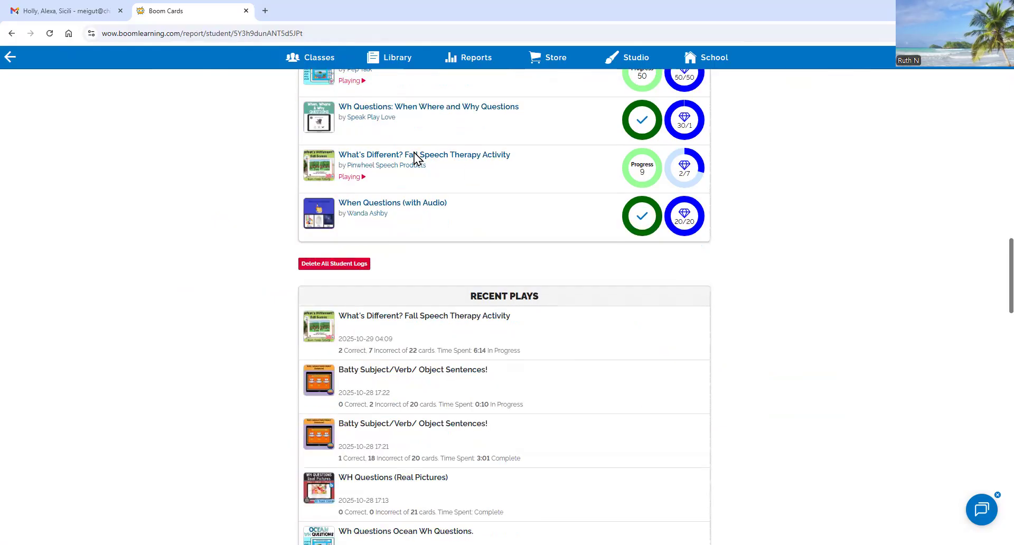
scroll(364, 153, "down", 4)
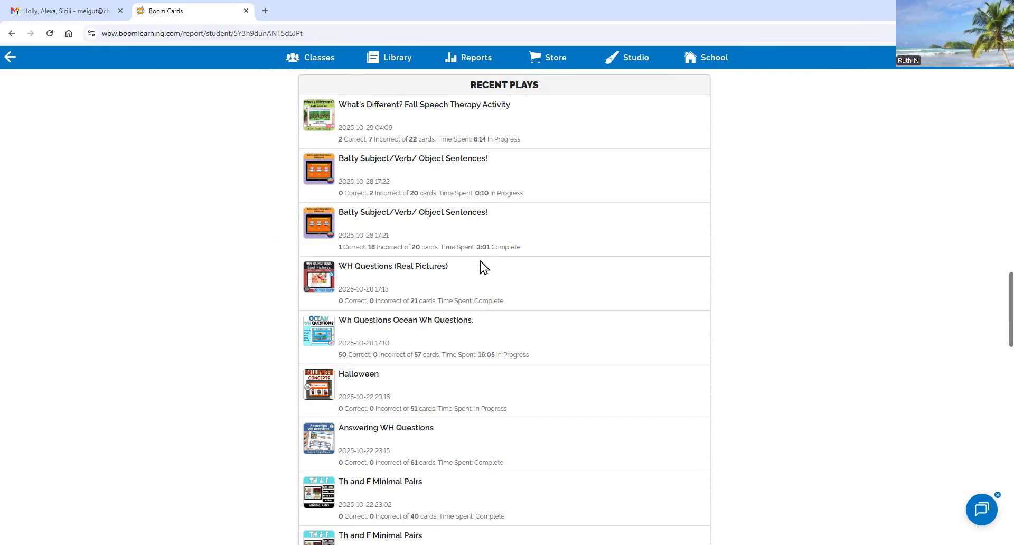
scroll(476, 265, "down", 8)
scroll(476, 265, "down", 12)
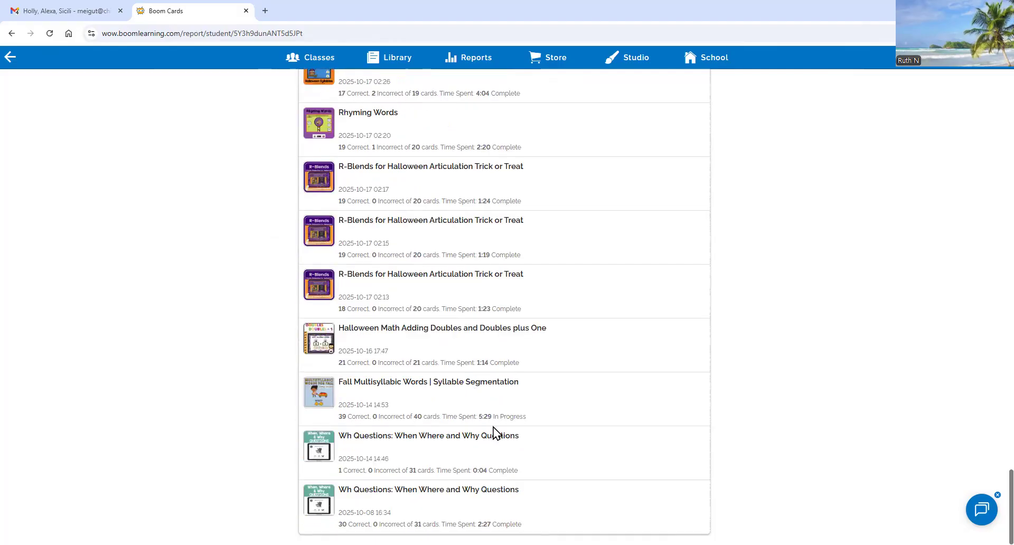
scroll(491, 426, "up", 20)
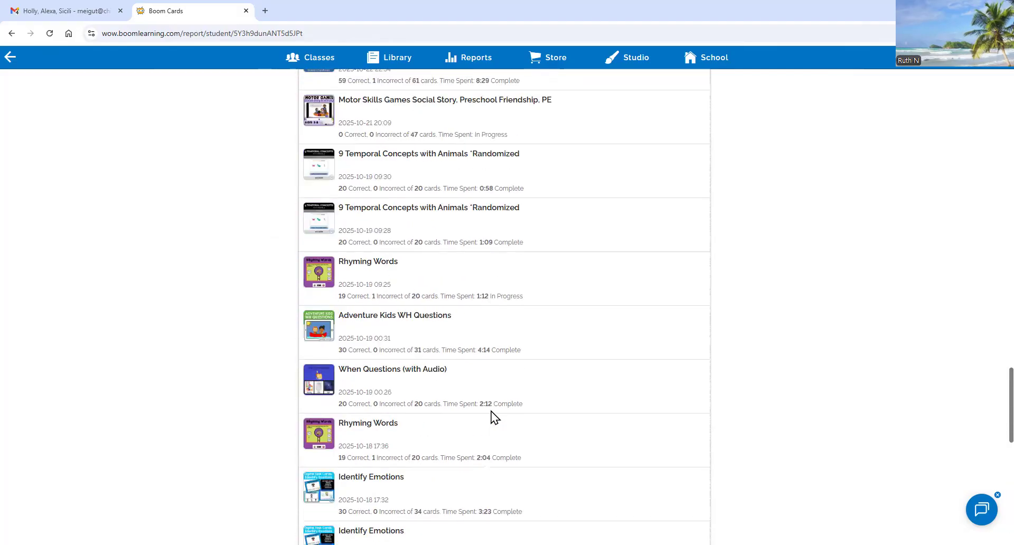
scroll(491, 400, "up", 8)
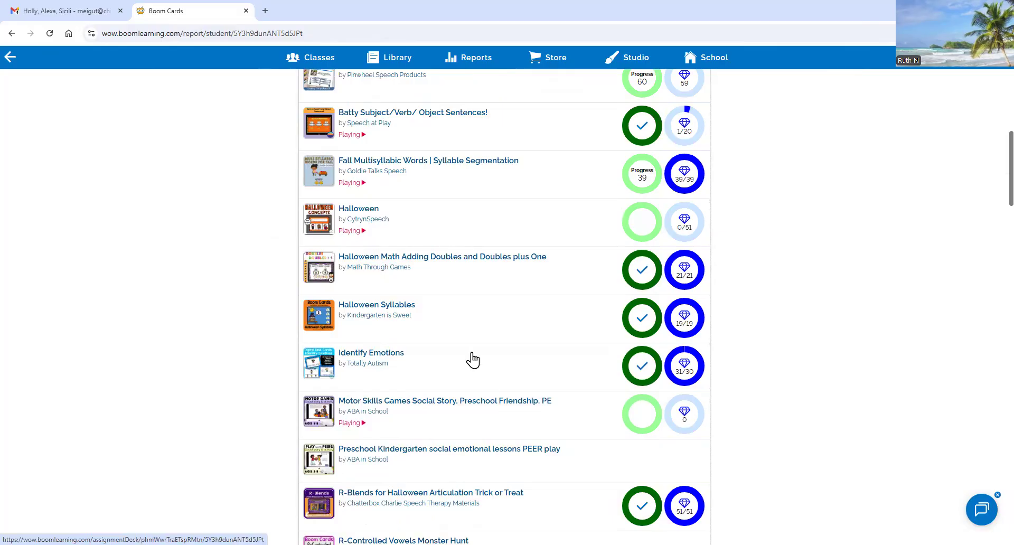
scroll(470, 358, "up", 7)
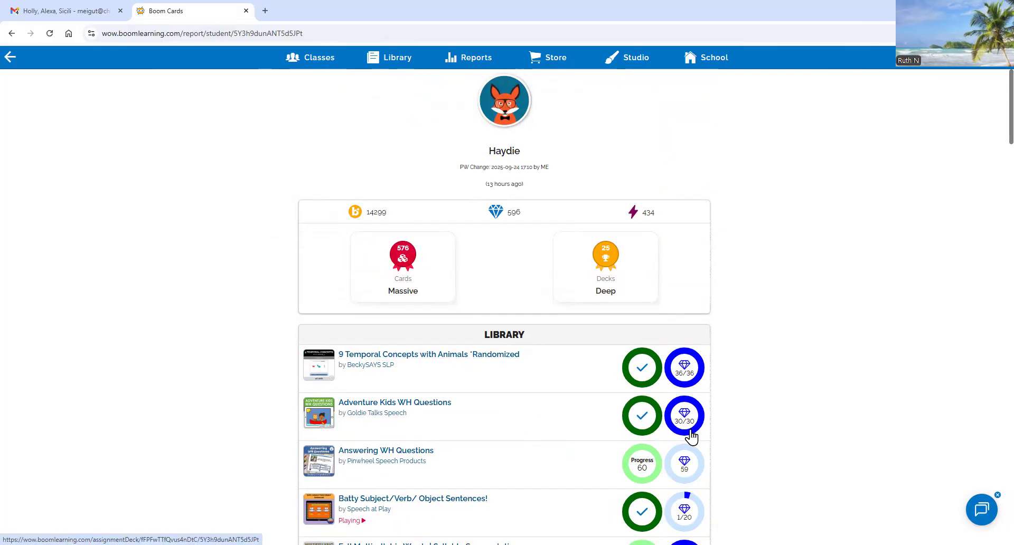
scroll(605, 411, "down", 4)
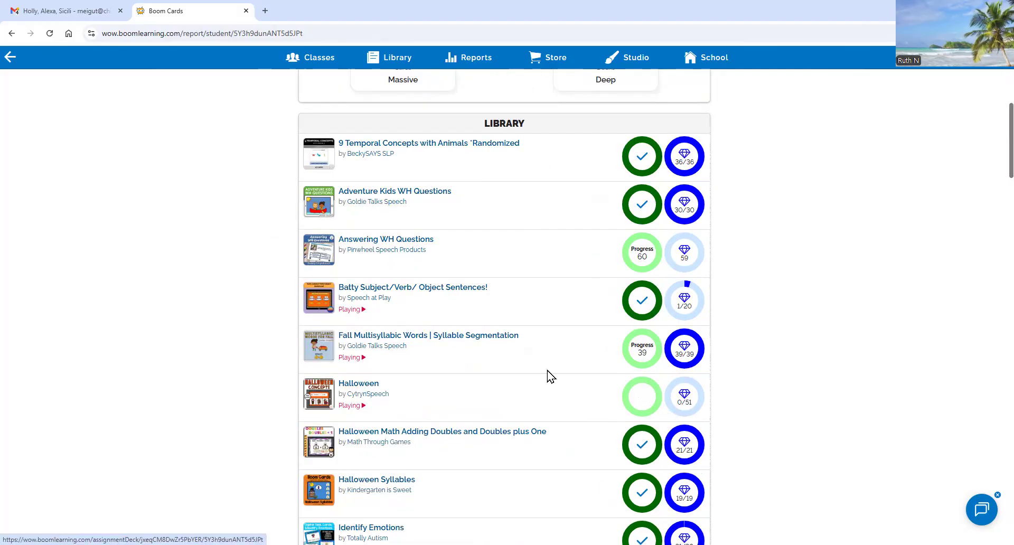
scroll(680, 349, "down", 4)
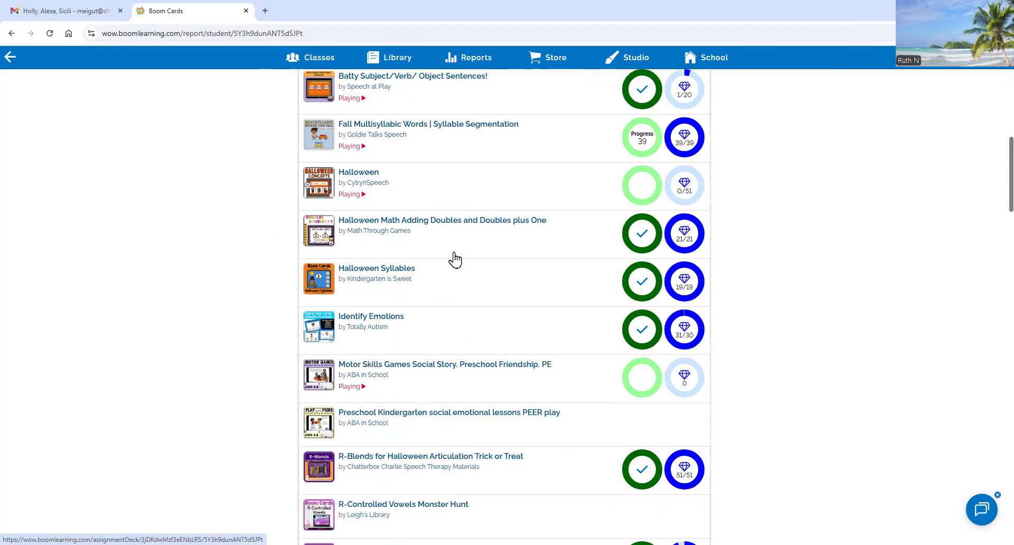
scroll(406, 303, "down", 4)
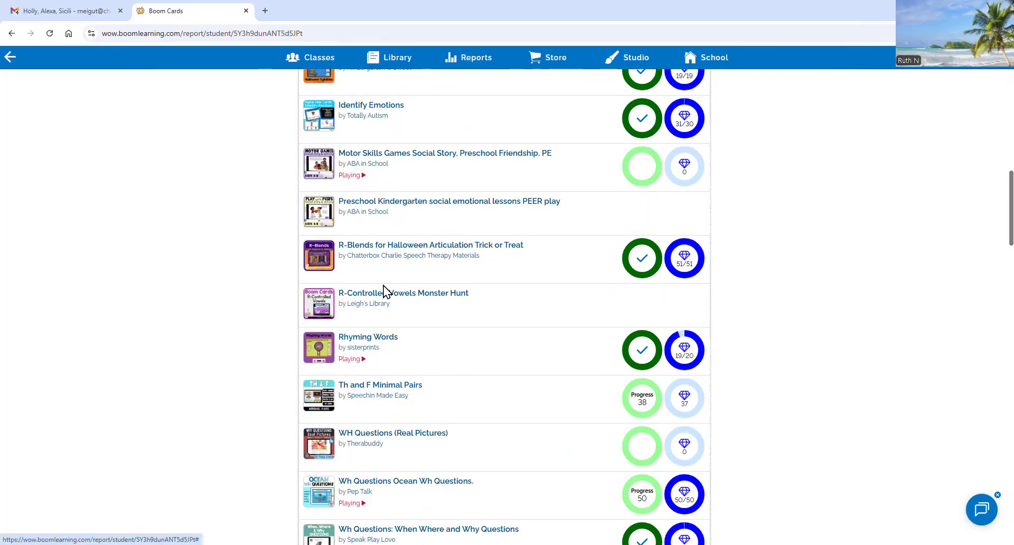
scroll(373, 236, "up", 4)
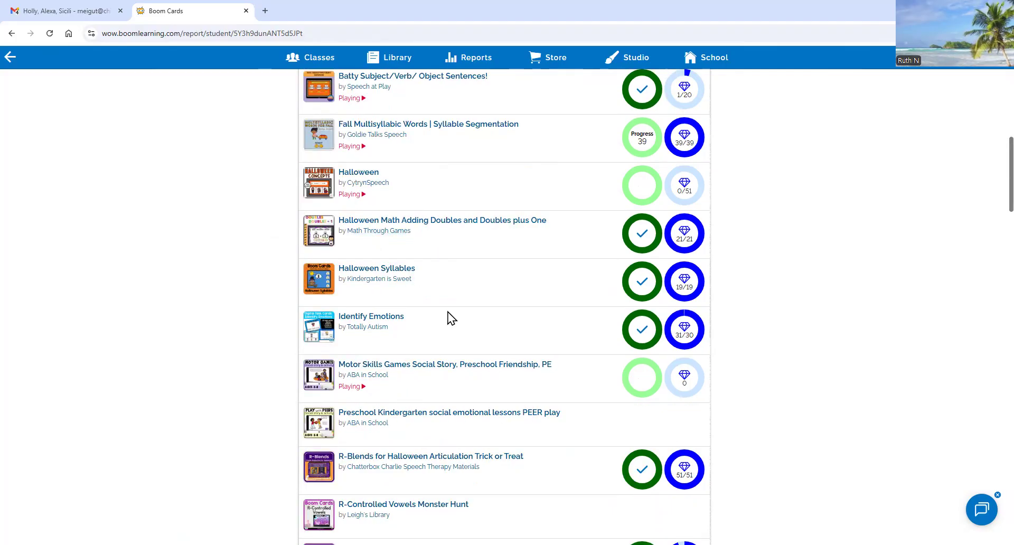
scroll(438, 311, "down", 8)
scroll(437, 316, "up", 20)
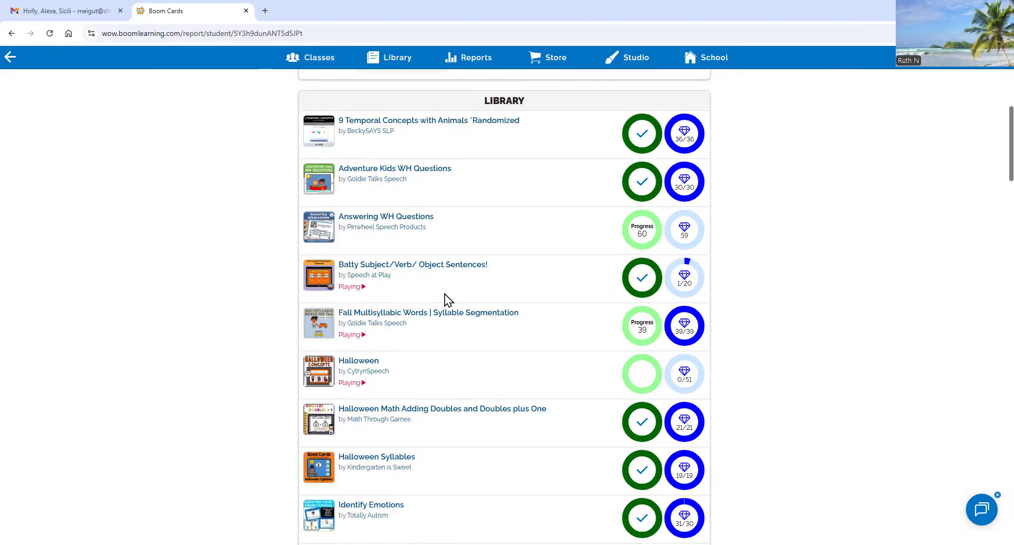
left_click(321, 66)
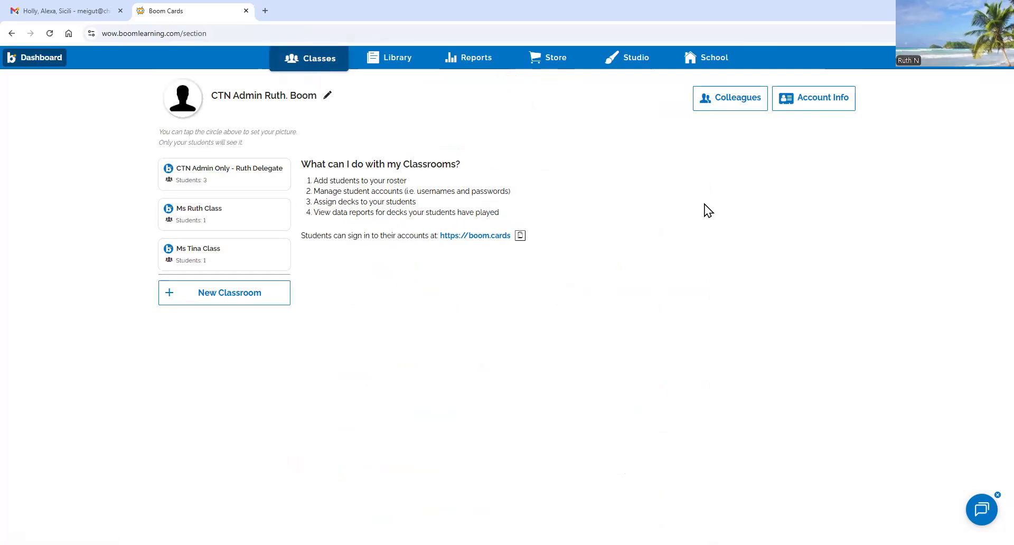